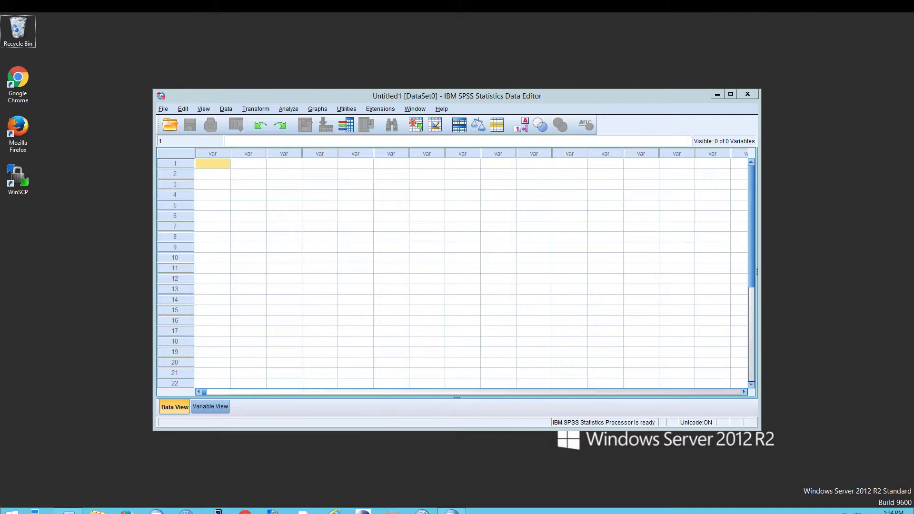
Step: Switch to PowerShell and copy the folder path C:\IBM\SPSS\Statistics\24\Samples\ from the .sav file listing
left_click(69, 512)
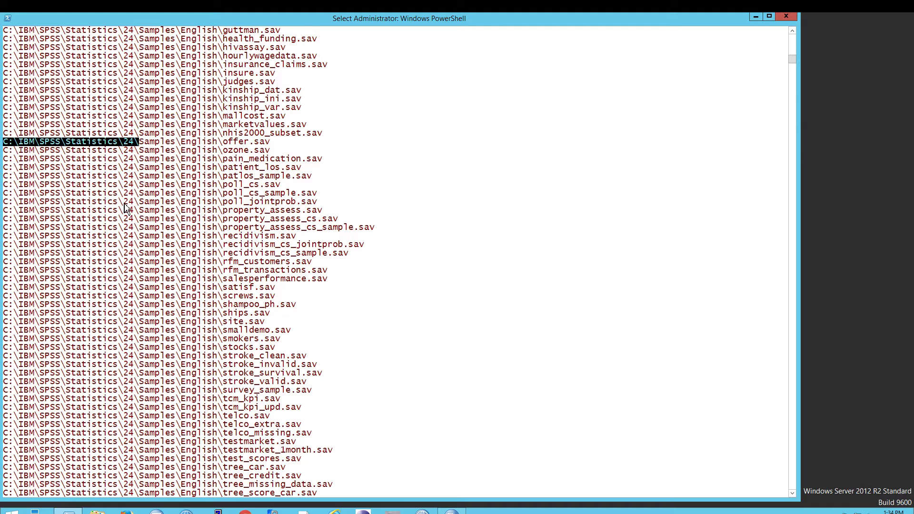
scroll(126, 208, "up", 10)
left_click_drag(793, 54, 793, 38)
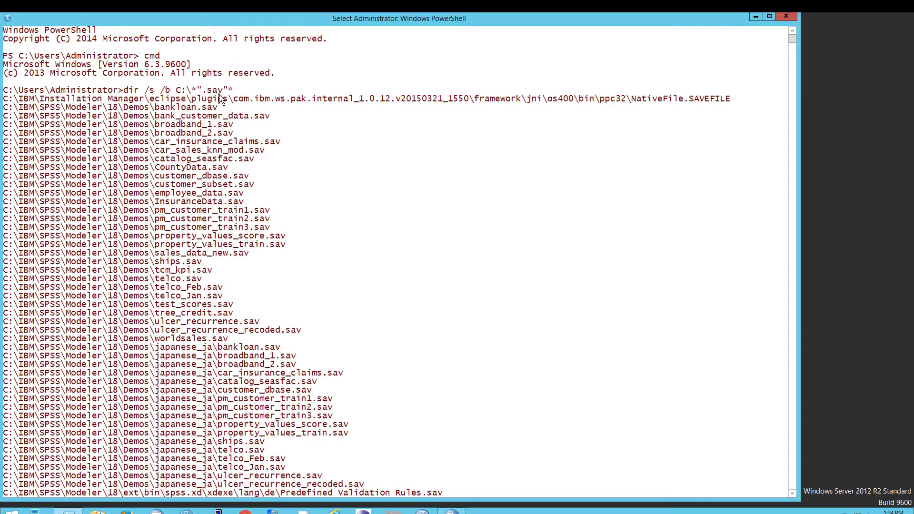
scroll(274, 280, "down", 20)
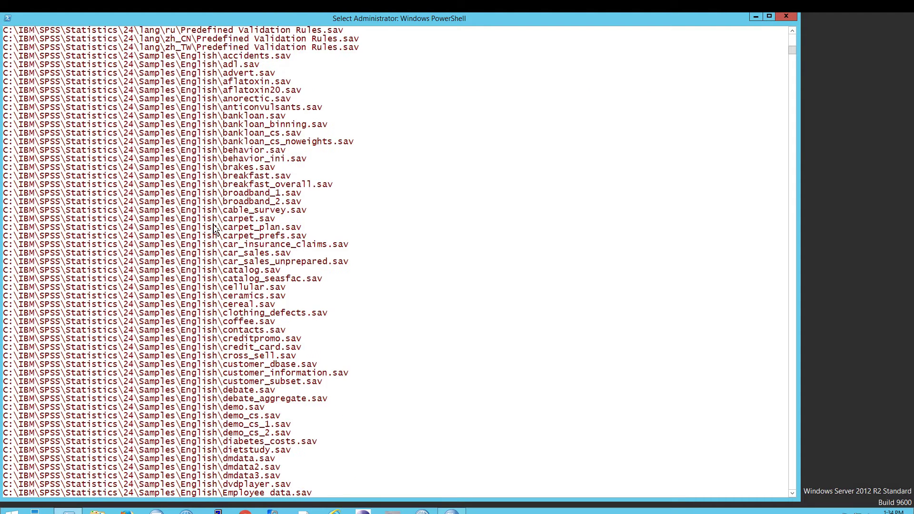
scroll(213, 230, "up", 12)
scroll(213, 230, "up", 3)
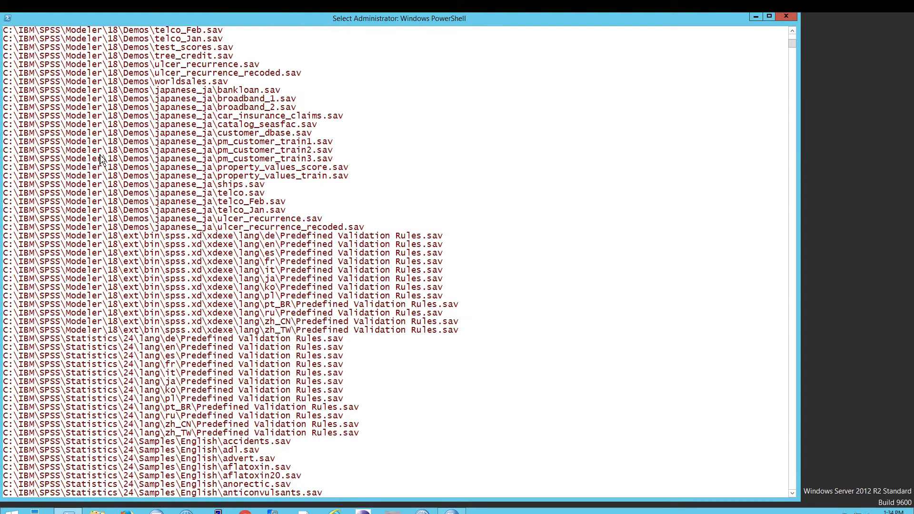
scroll(113, 220, "down", 12)
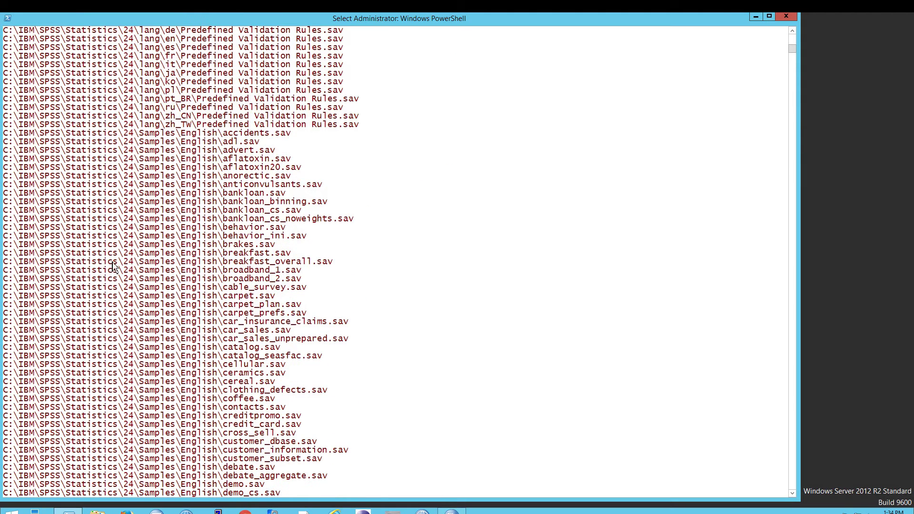
scroll(71, 220, "up", 3)
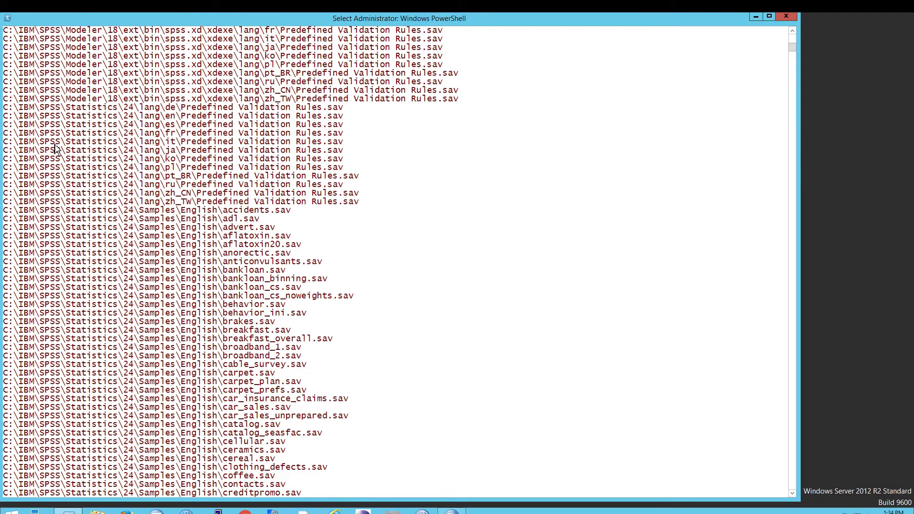
left_click_drag(4, 210, 181, 217)
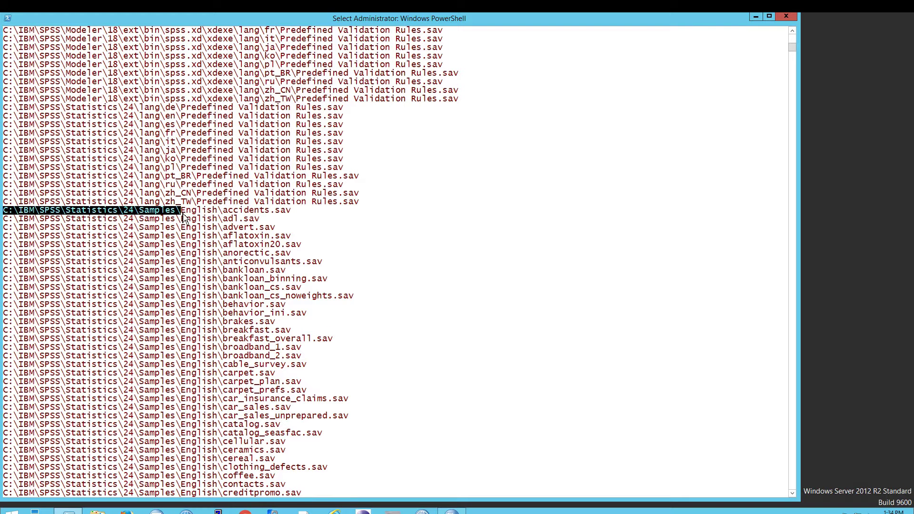
right_click(237, 197)
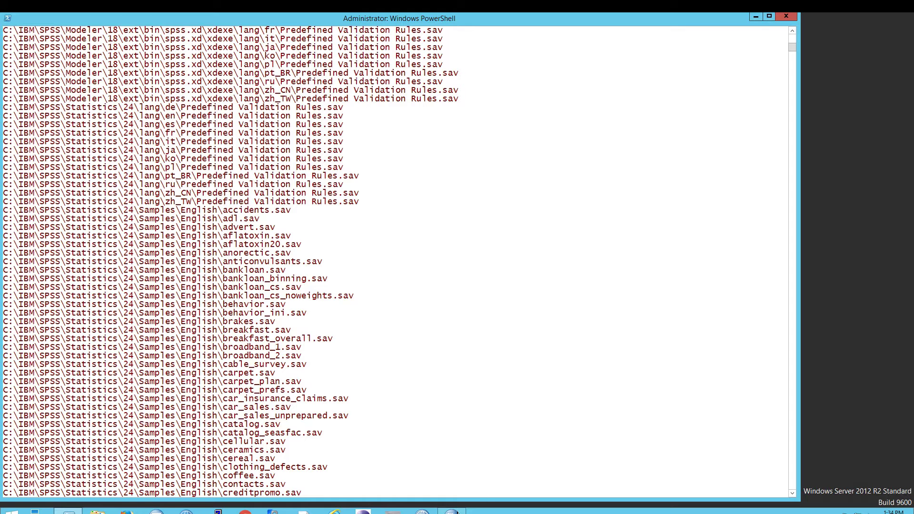
Step: Return to SPSS Statistics and browse for a data file to open in C:\IBM\SPSS\Statistics\24\Samples\
left_click(456, 512)
left_click(173, 115)
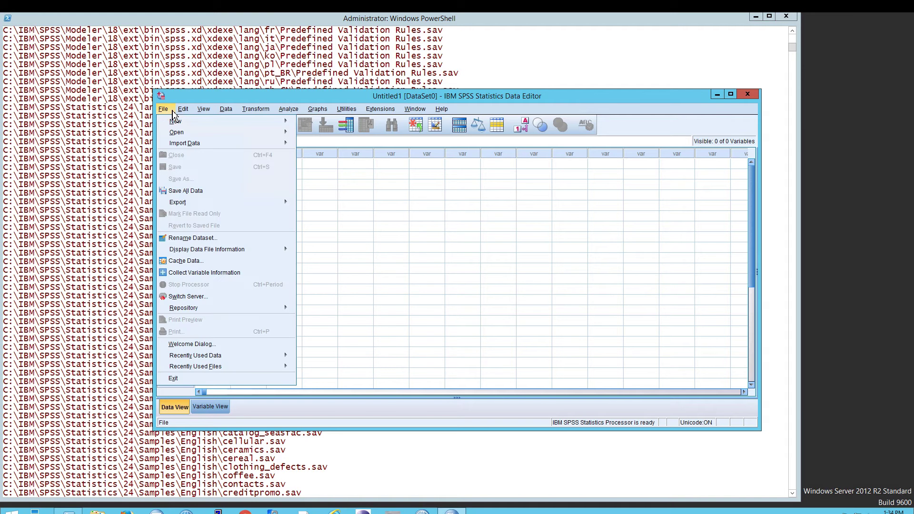
mouse_move(174, 137)
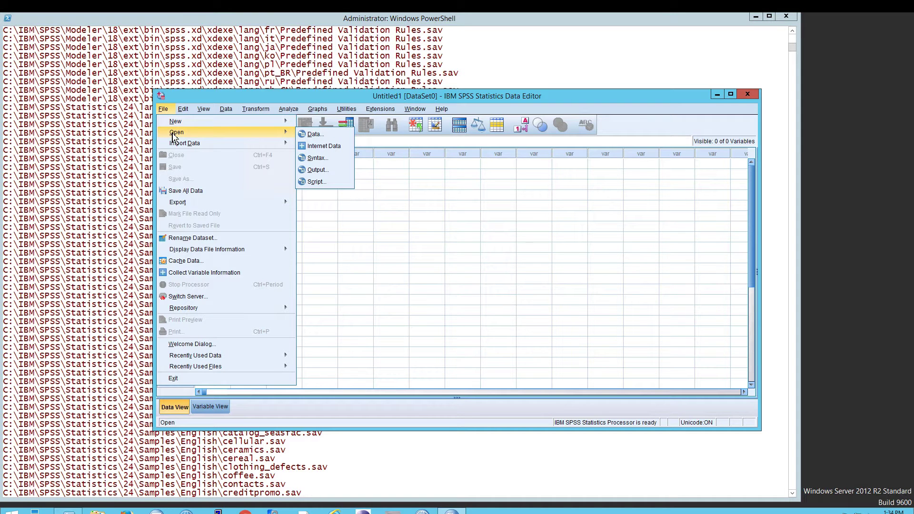
left_click(311, 135)
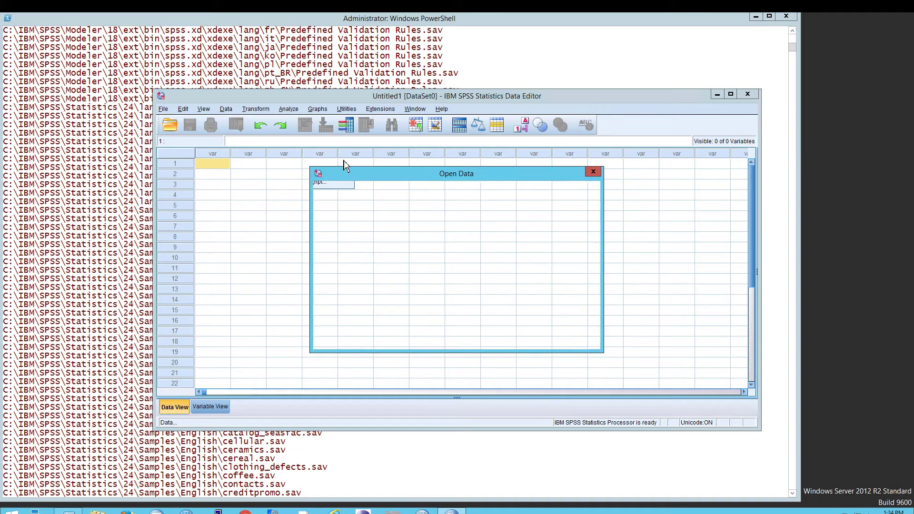
left_click(385, 276)
key("ctrl+v")
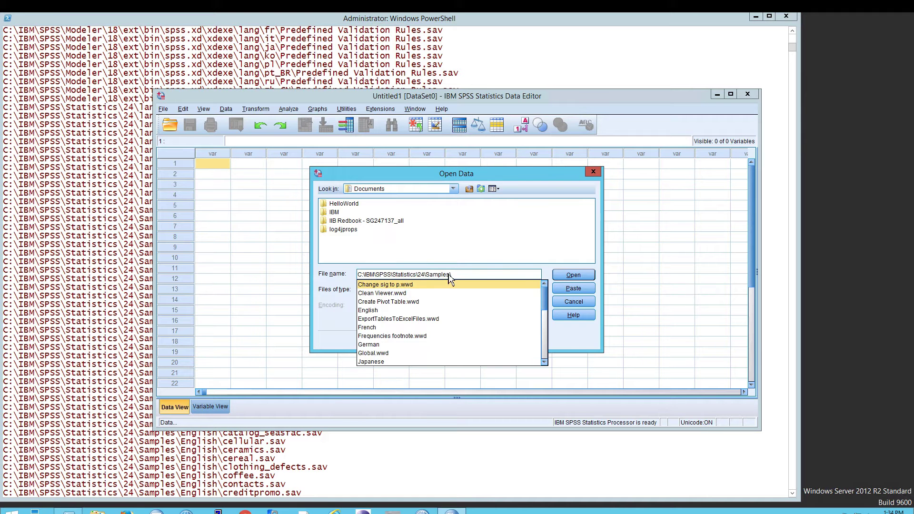
left_click(323, 279)
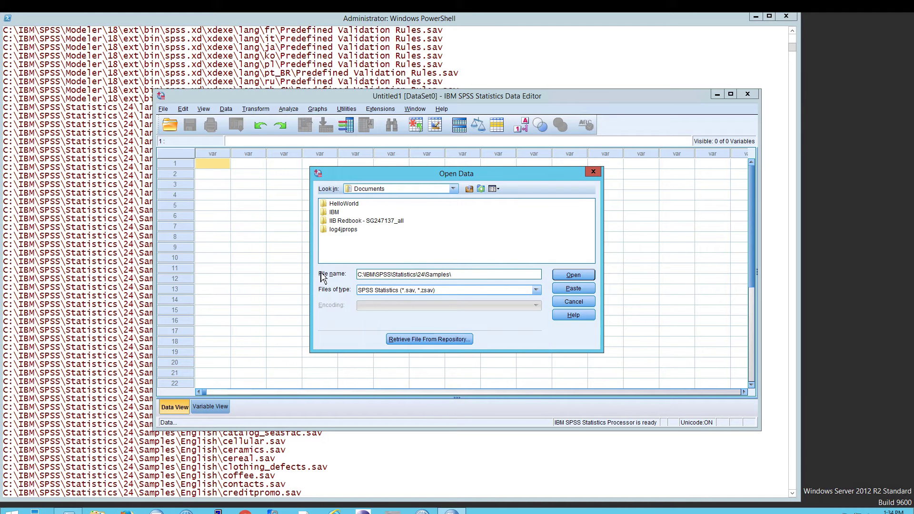
key("Return")
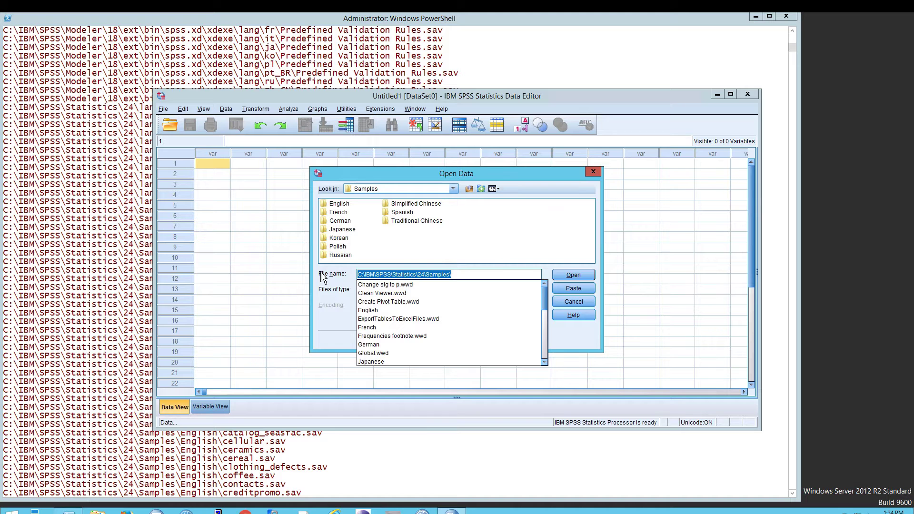
left_click(570, 280)
left_click(570, 277)
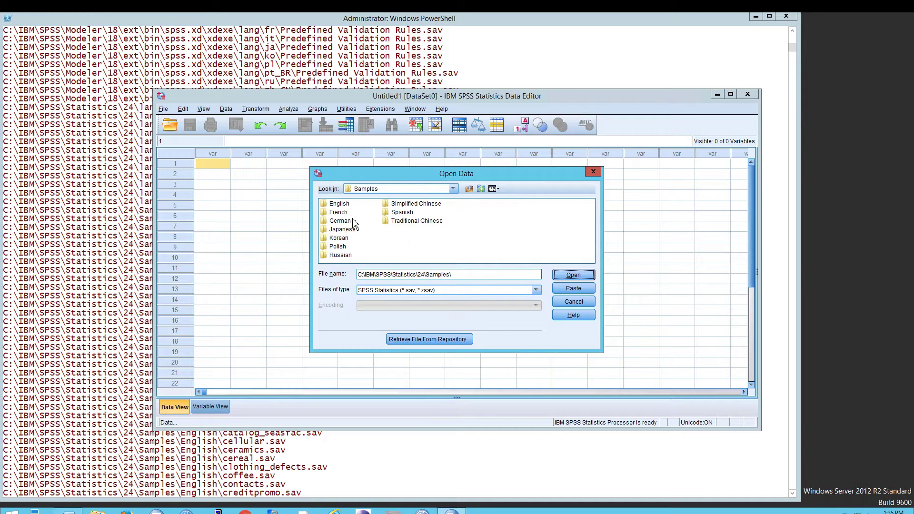
Step: Open the sample dataset cereal.sav from the English samples folder
double_click(340, 204)
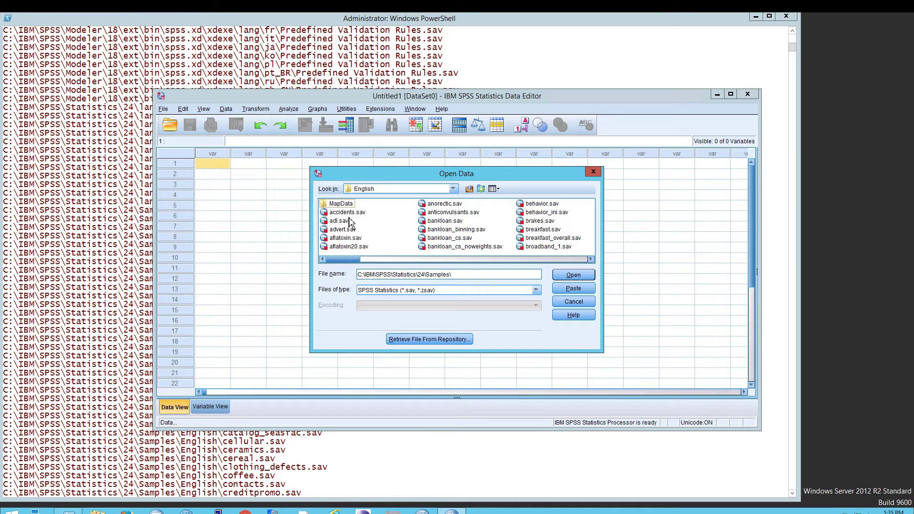
left_click(435, 232)
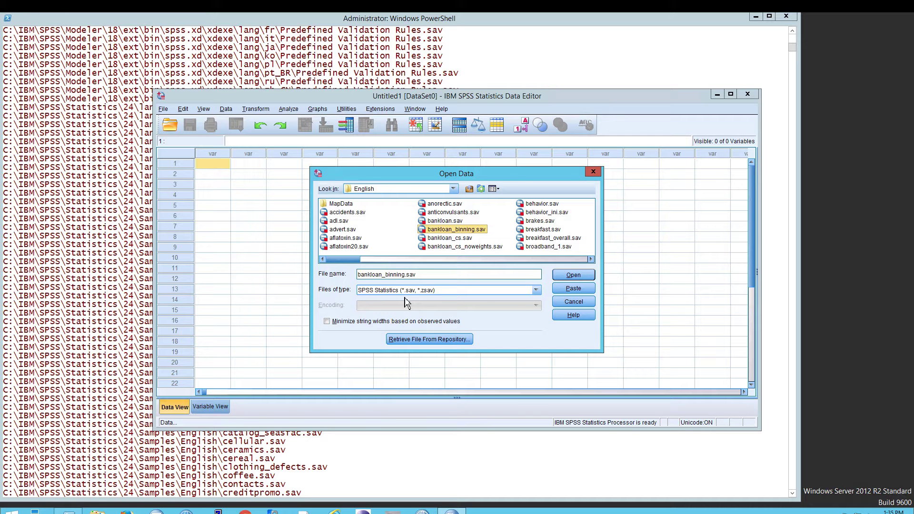
type("cereal")
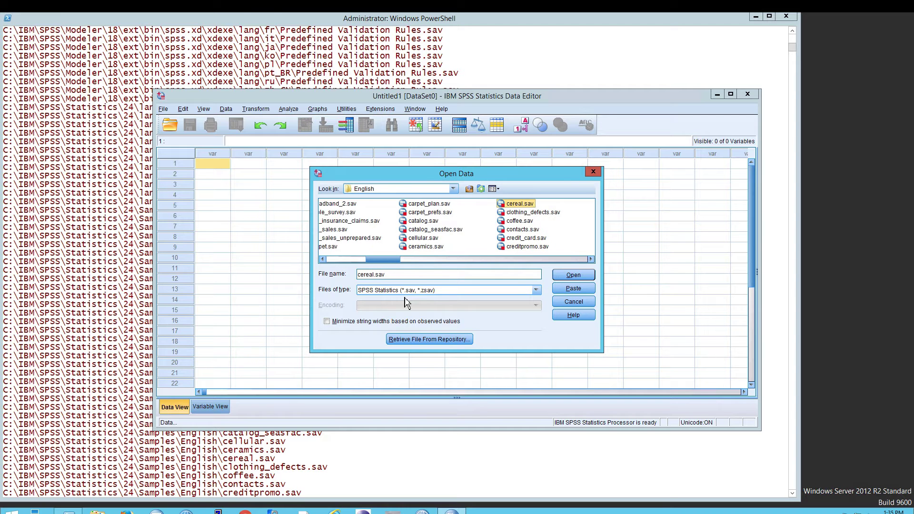
key("Return")
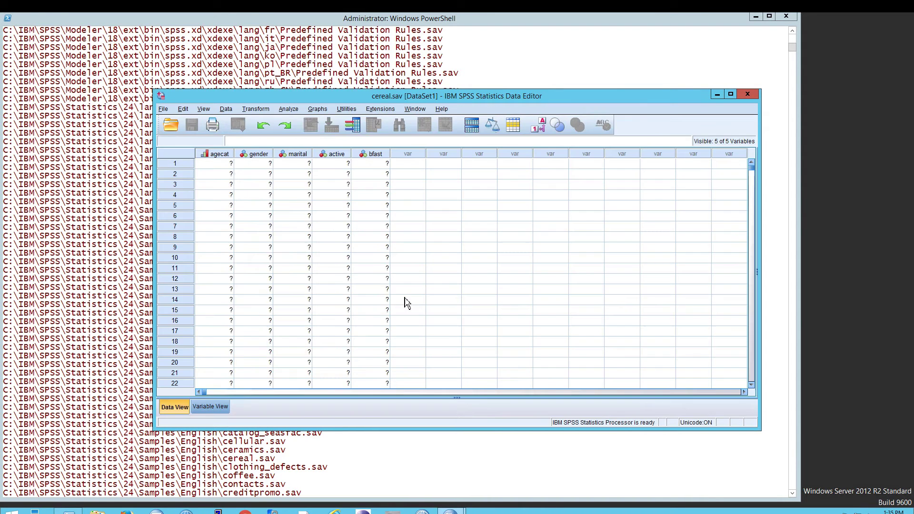
Step: Make the data window taller and step through cases 1 to 4 to examine their values
left_click_drag(251, 431, 255, 467)
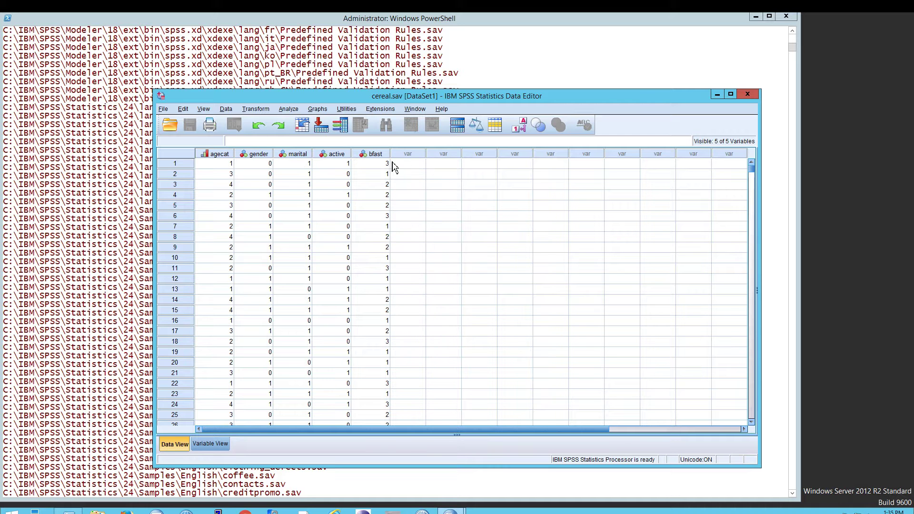
left_click(176, 164)
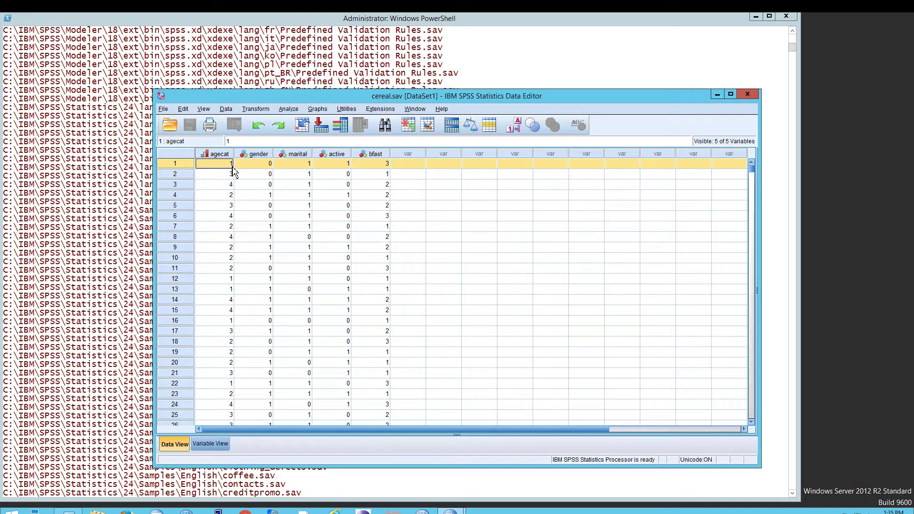
left_click(187, 175)
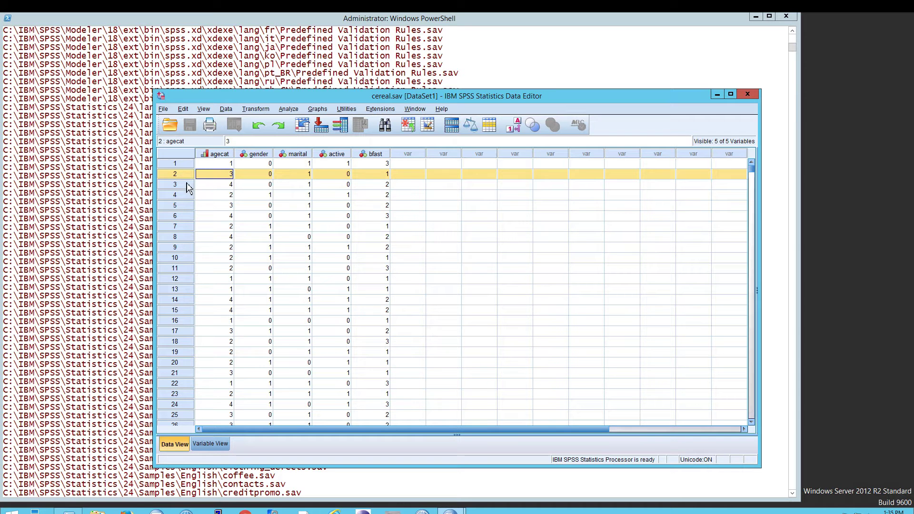
left_click(186, 186)
left_click(187, 197)
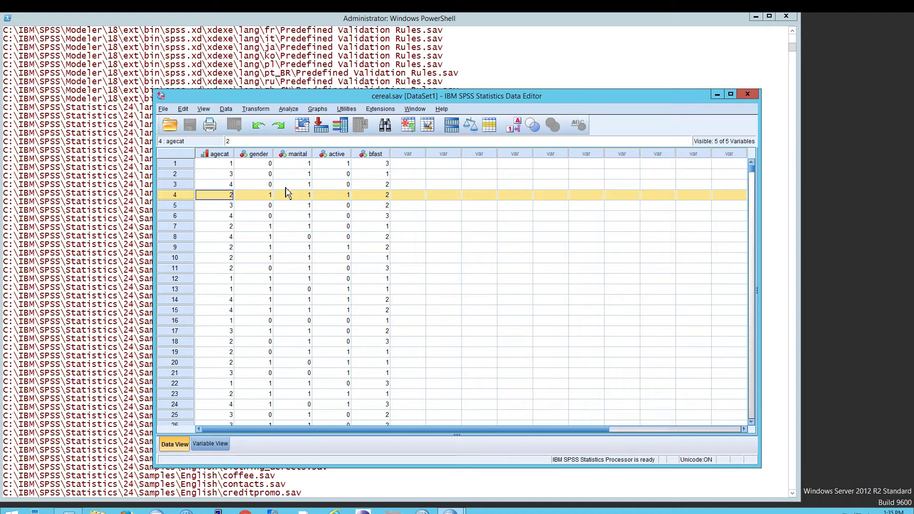
Step: Compare the variable definitions, starting with agecat, with the matching data columns by alternating between Variable View and Data View
left_click(211, 444)
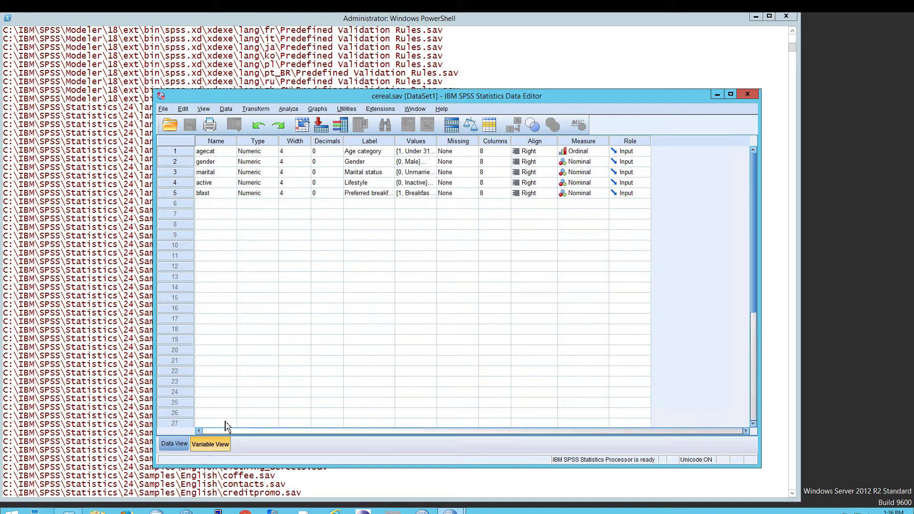
left_click(180, 444)
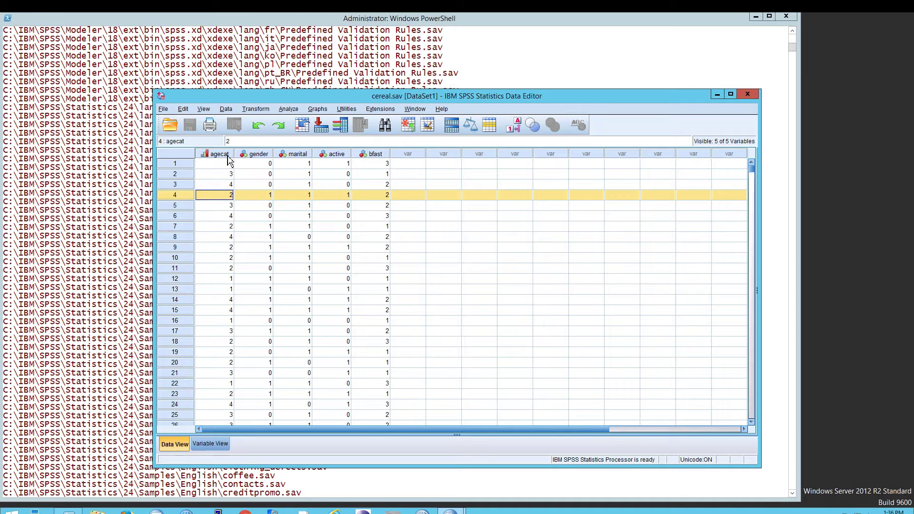
left_click(214, 447)
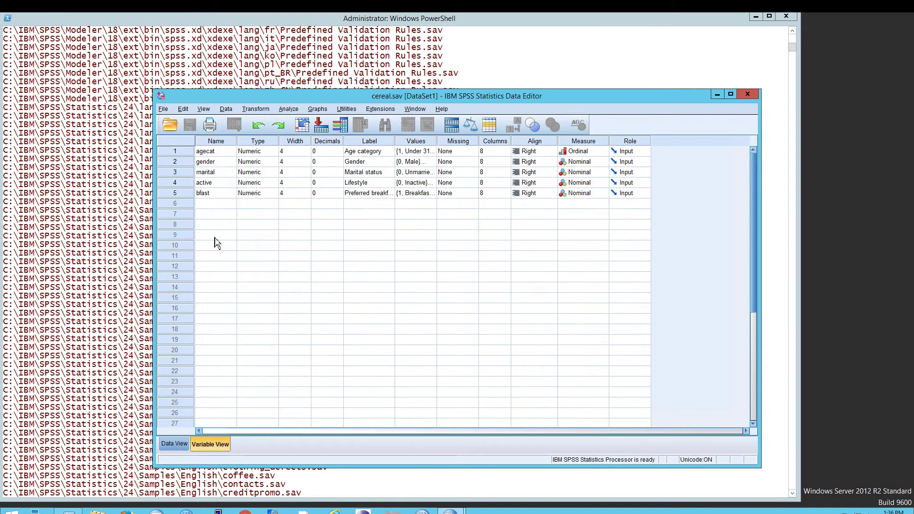
left_click(211, 156)
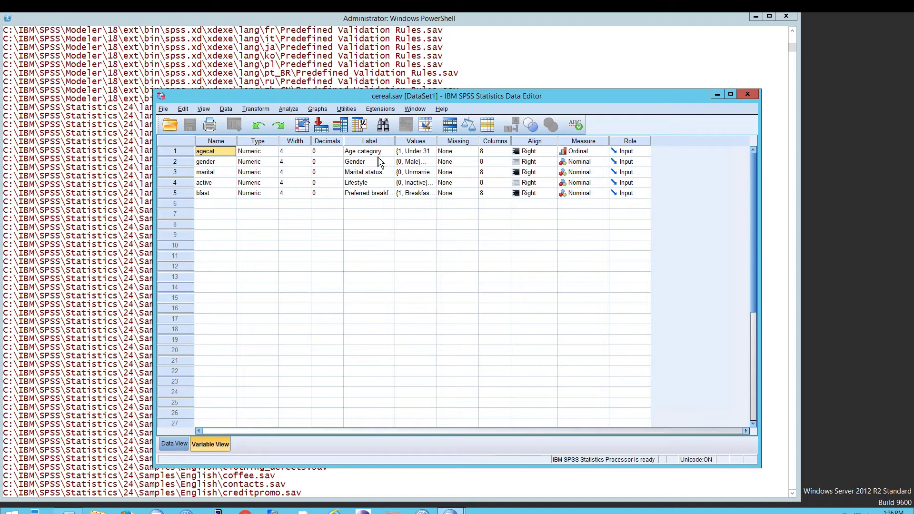
left_click(174, 444)
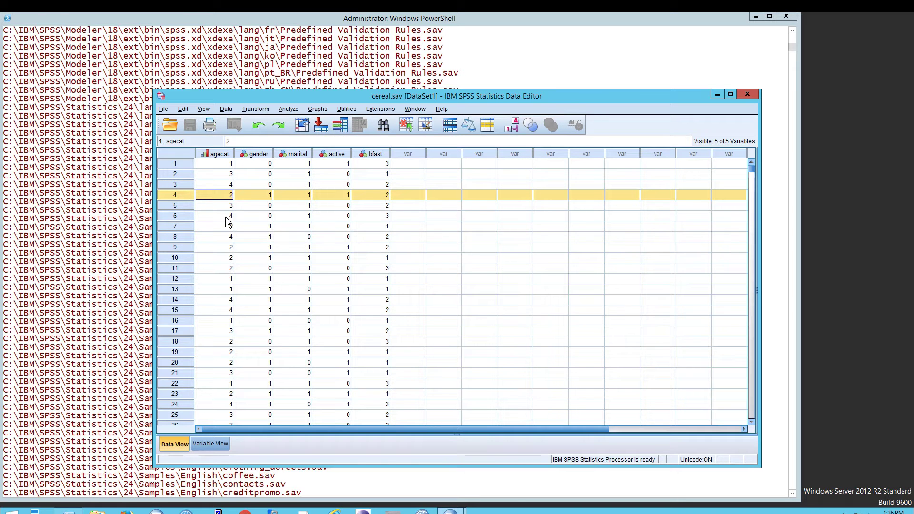
mouse_move(225, 160)
left_click(214, 446)
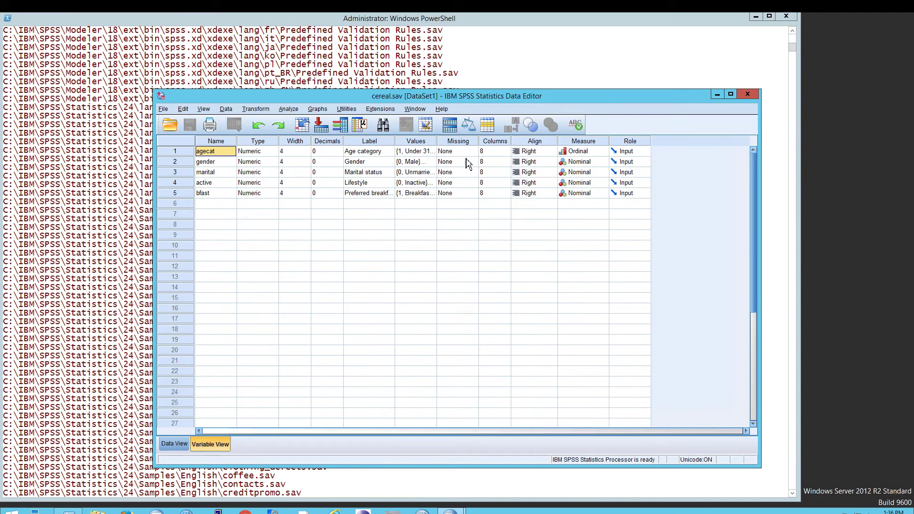
left_click(187, 443)
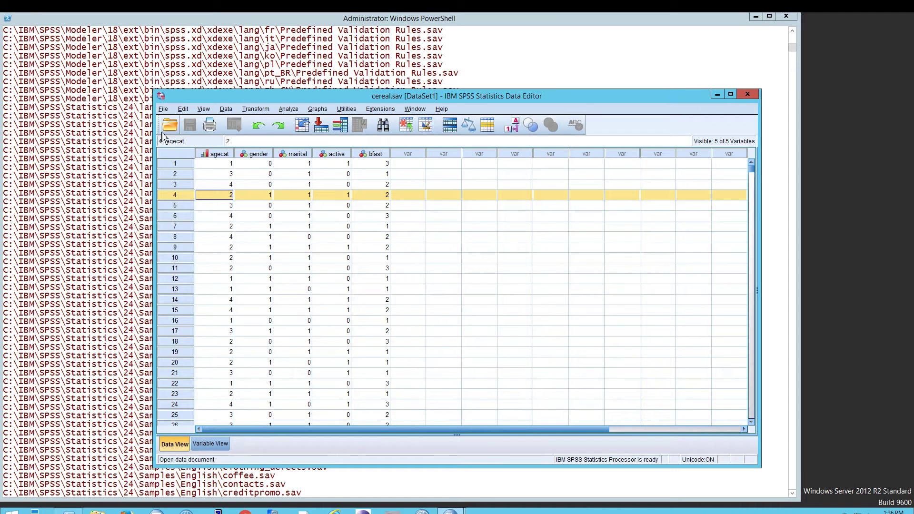
Step: Maximize the data window and toggle the value labels on and off to compare the numeric codes with their meanings
double_click(213, 96)
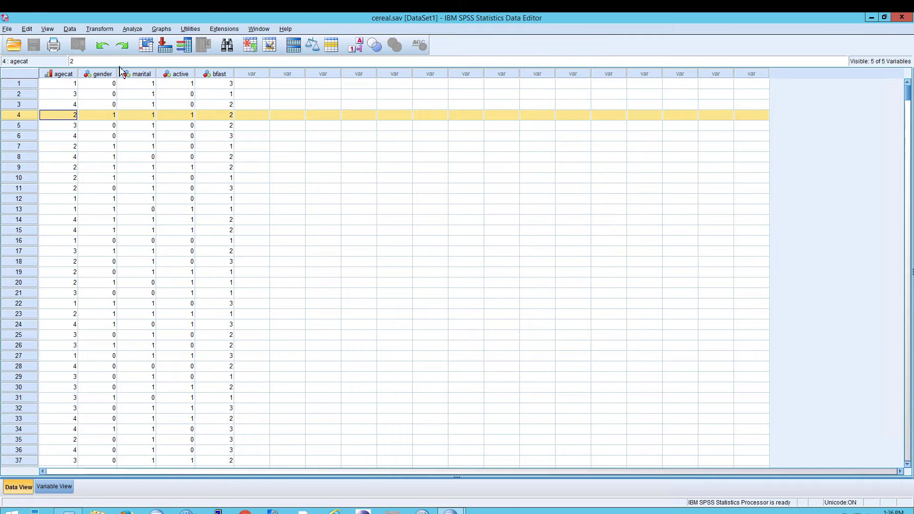
left_click(358, 48)
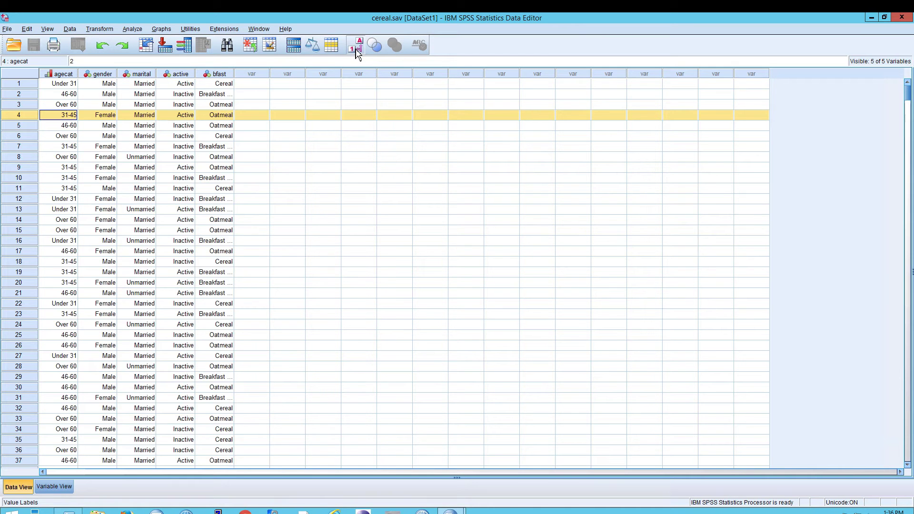
left_click(357, 48)
left_click(357, 48)
left_click(358, 48)
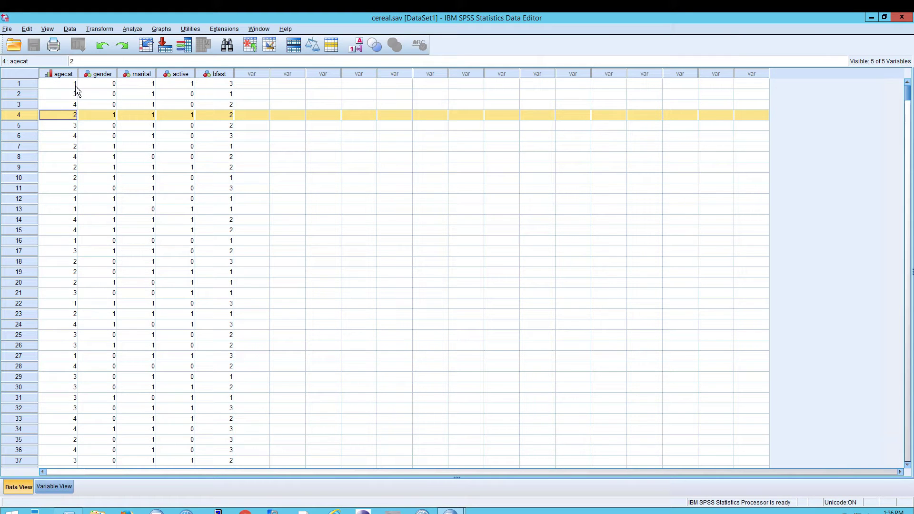
left_click(358, 47)
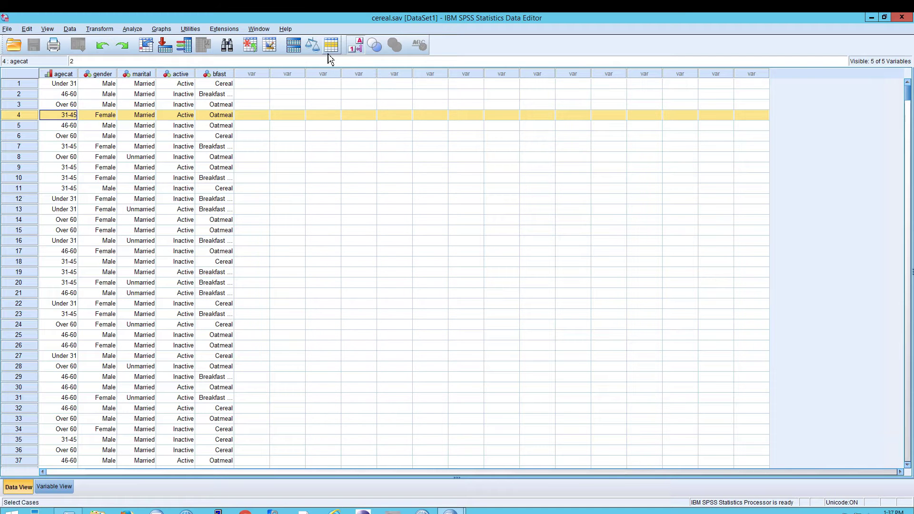
left_click(361, 51)
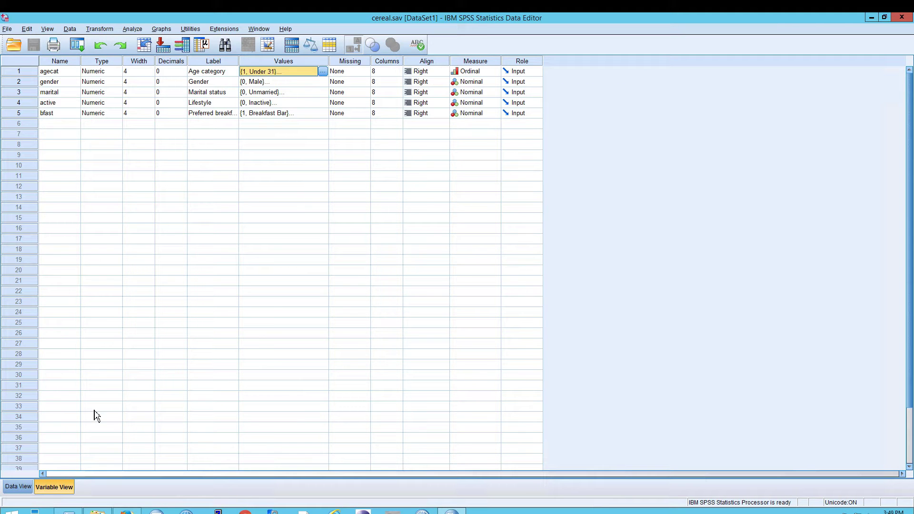
Step: Inspect the value labels defined for agecat without changing them, and switch the data columns back to numeric codes
left_click(323, 71)
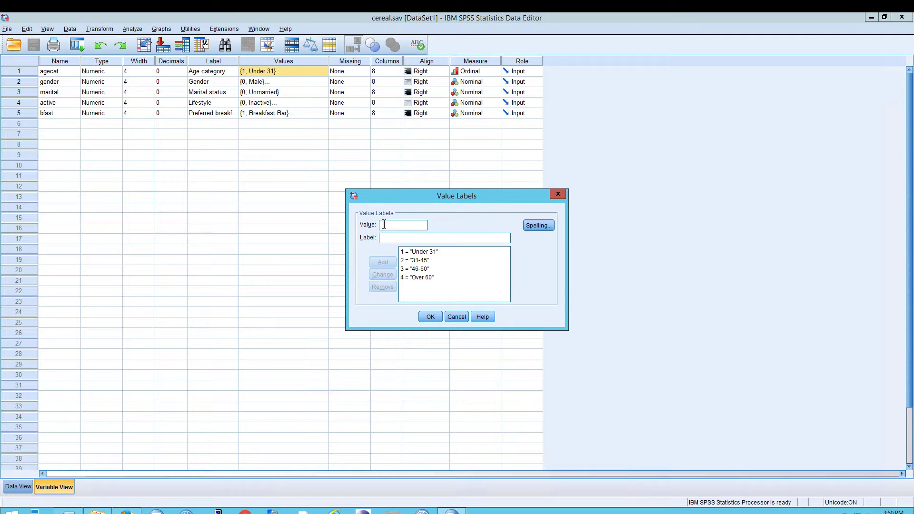
left_click(408, 252)
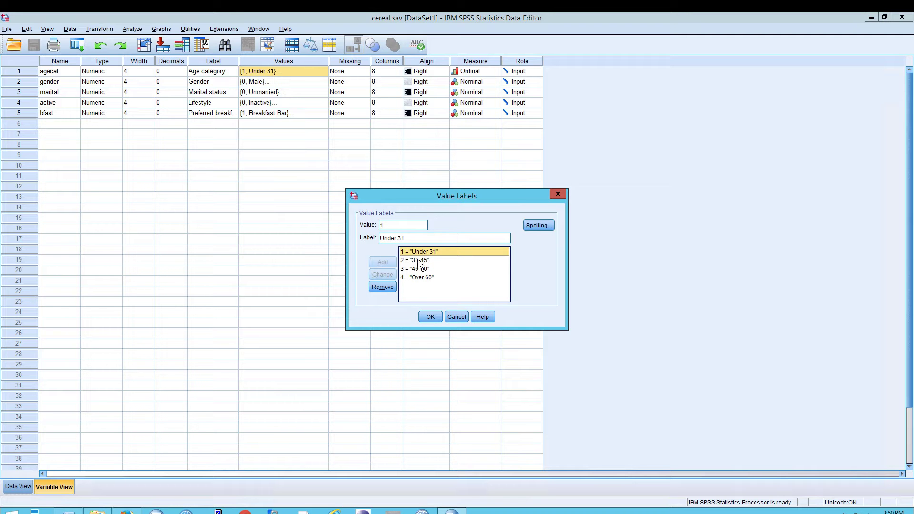
left_click(407, 265)
left_click(452, 317)
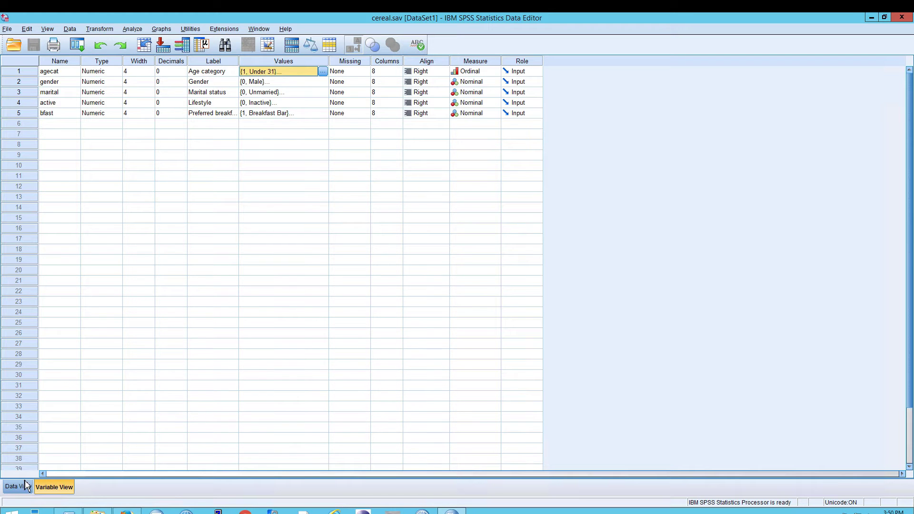
left_click(143, 155)
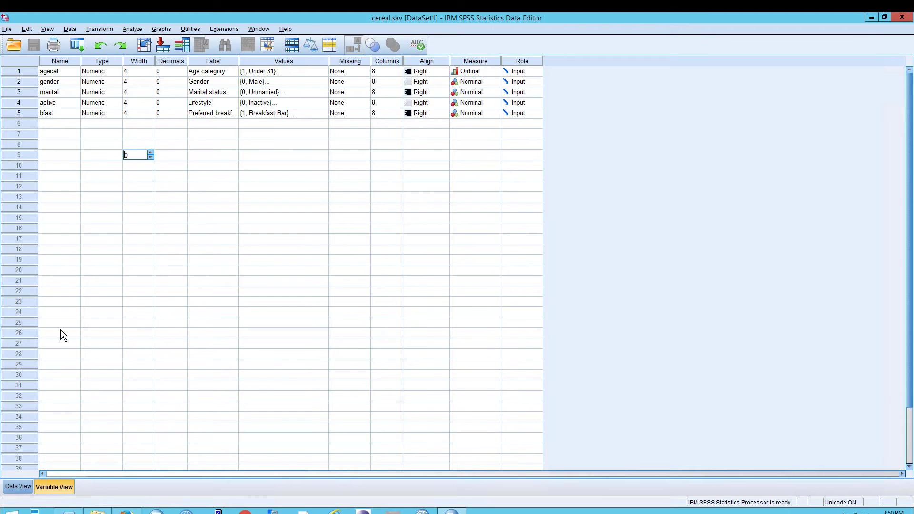
left_click(20, 487)
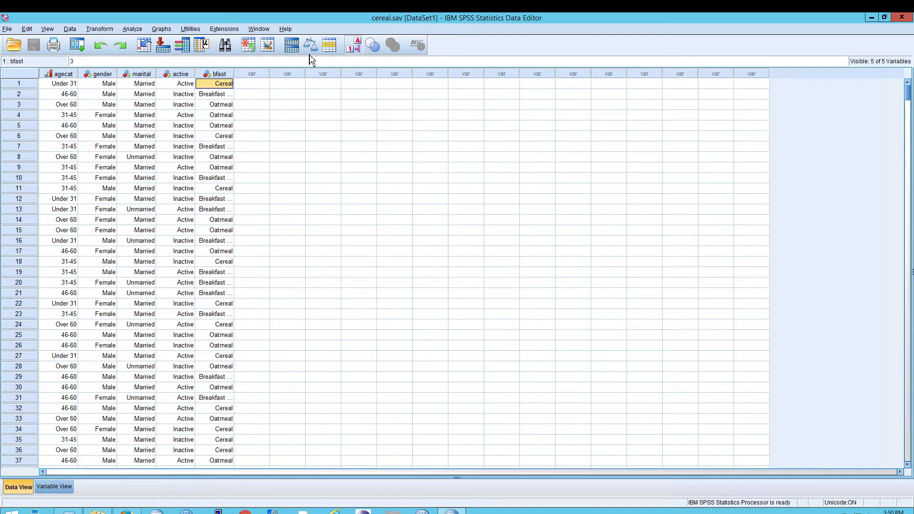
left_click(355, 46)
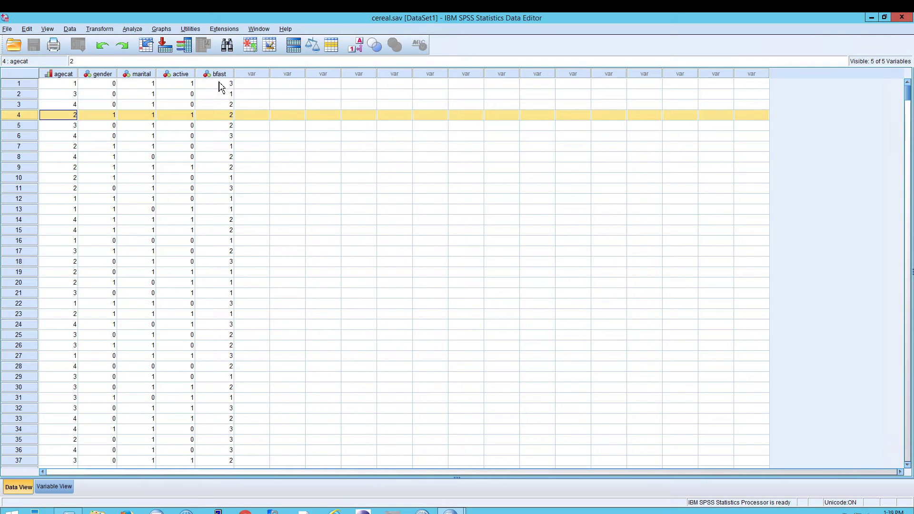
Step: Switch to Foxit Reader and consult the table bookmarked under xContinuous in Discovering stats with SPSS.pdf
key("alt+Tab")
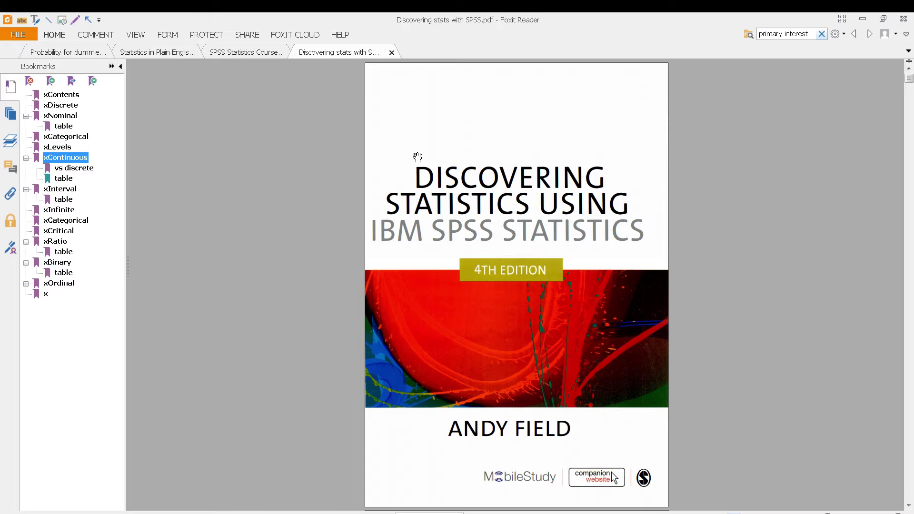
left_click(63, 178)
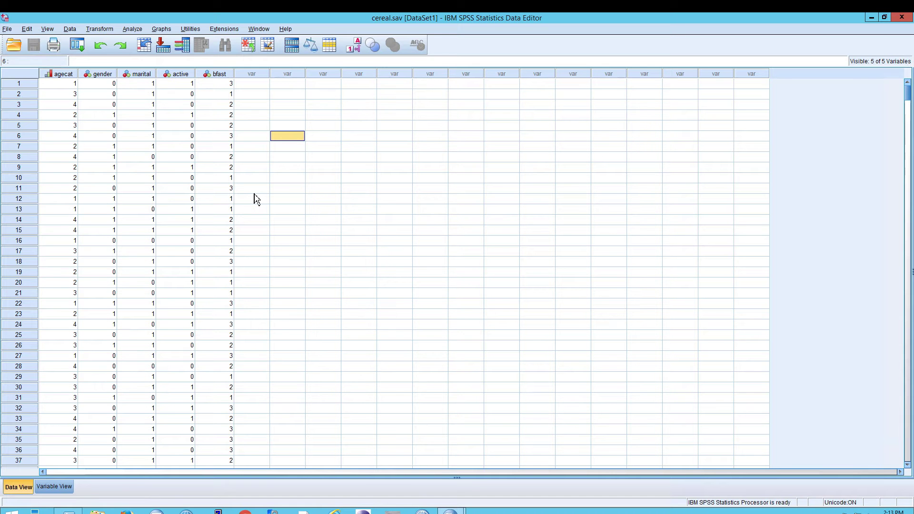
Step: Review the measurement level choices for agecat and gender and the role choices for marital in the SPSS variable definitions
left_click(54, 487)
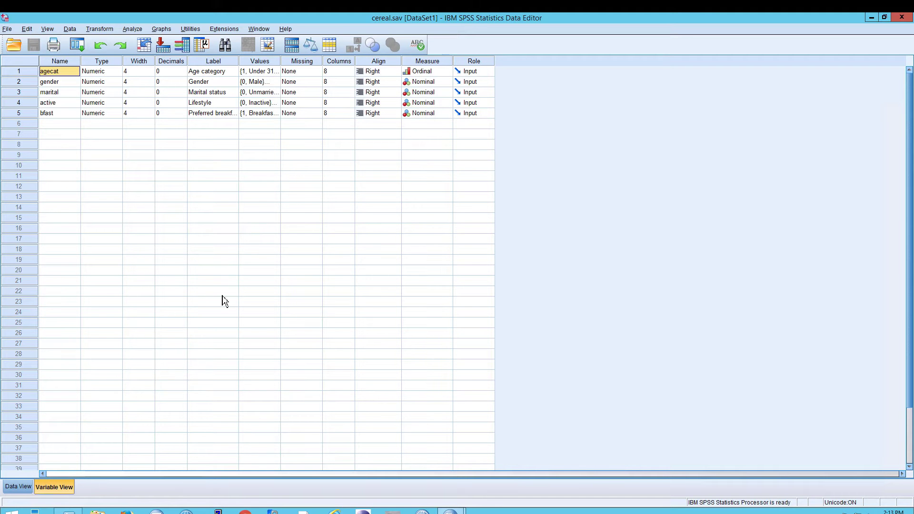
left_click(438, 72)
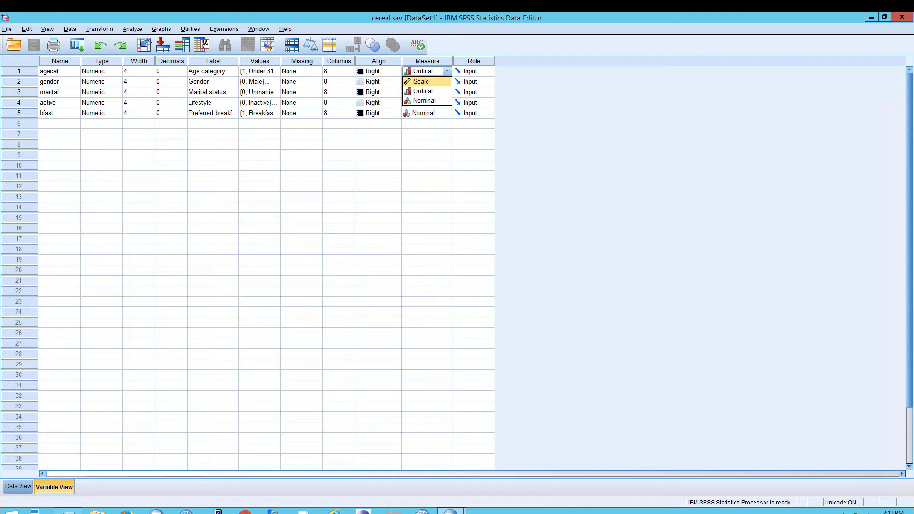
key("alt+Tab")
left_click(467, 177)
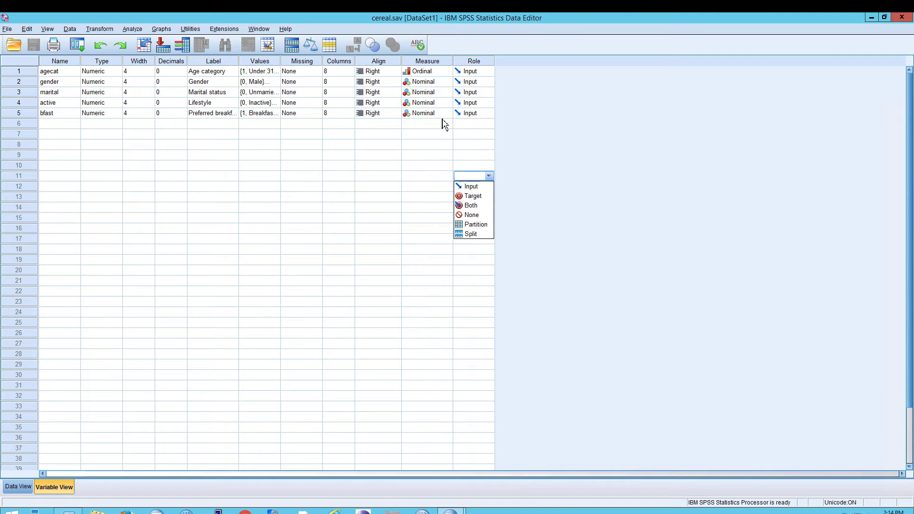
left_click(430, 82)
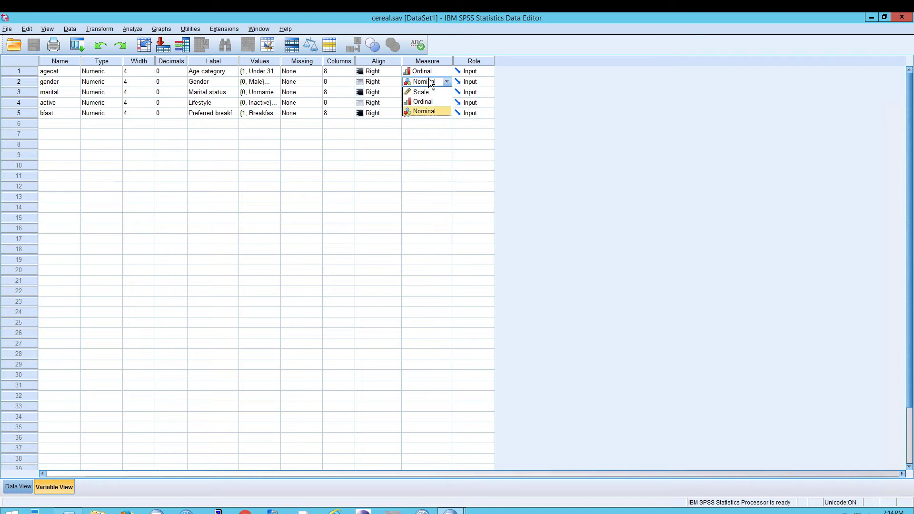
left_click(488, 92)
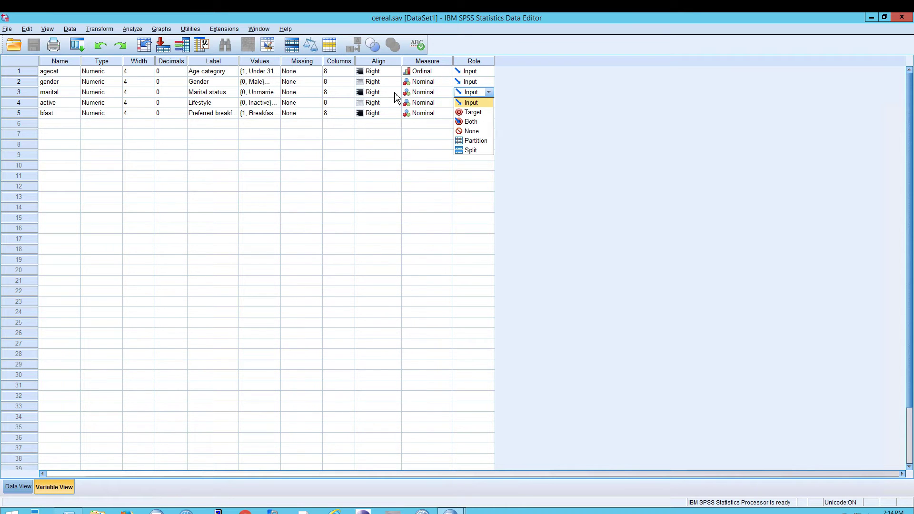
Step: Compare the variable list with the data columns, and alternate between codes and value labels to match the agecat categories
left_click(20, 487)
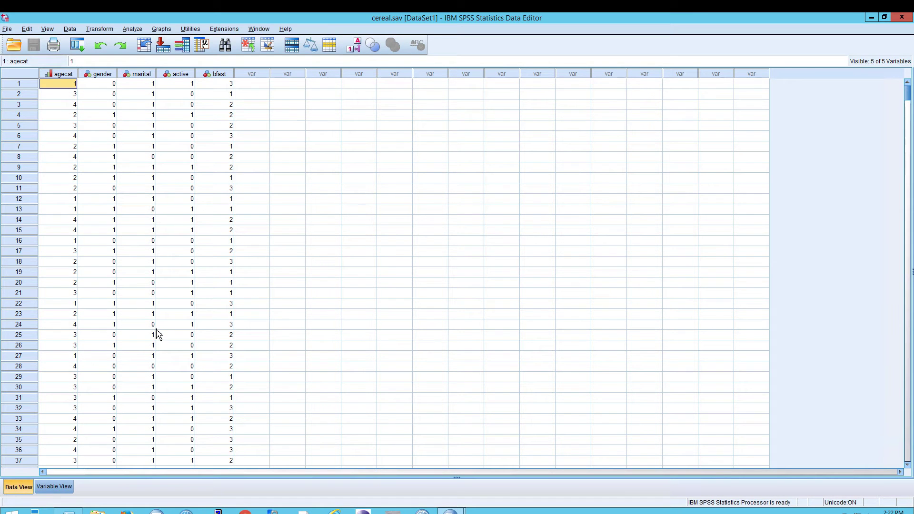
left_click(61, 486)
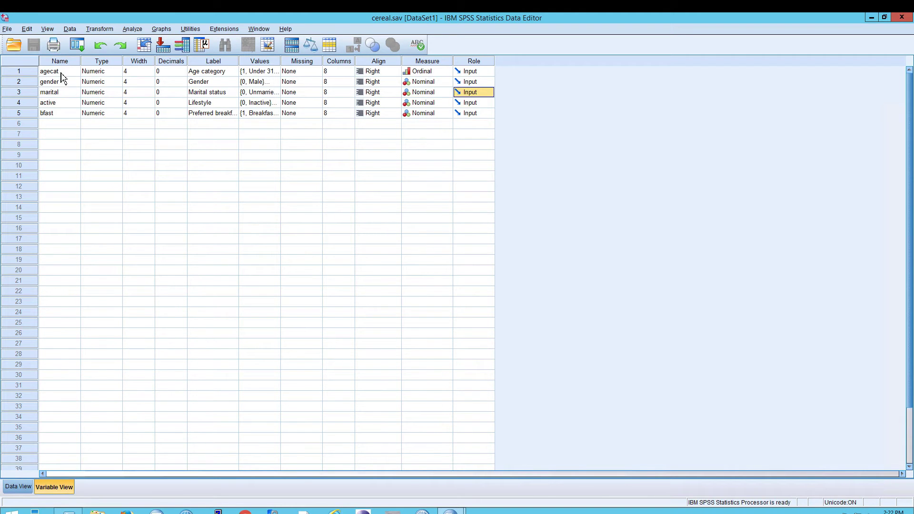
left_click(29, 492)
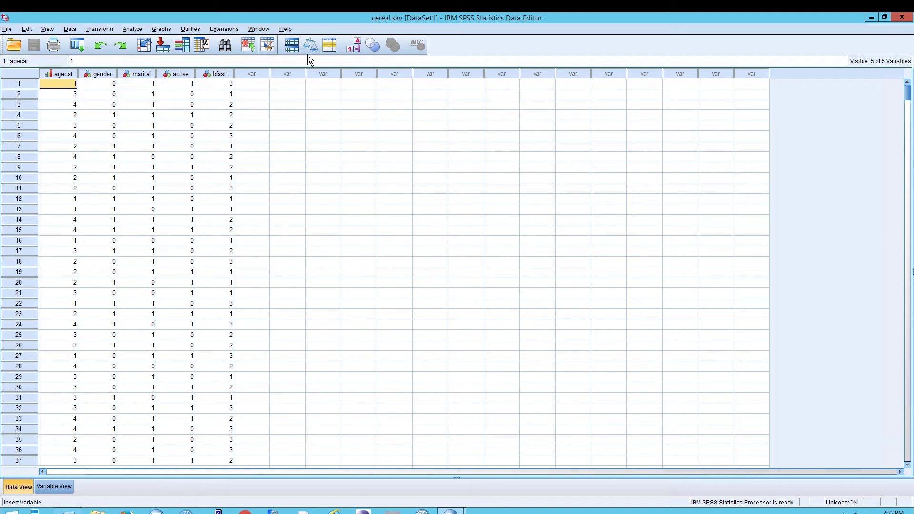
left_click(354, 53)
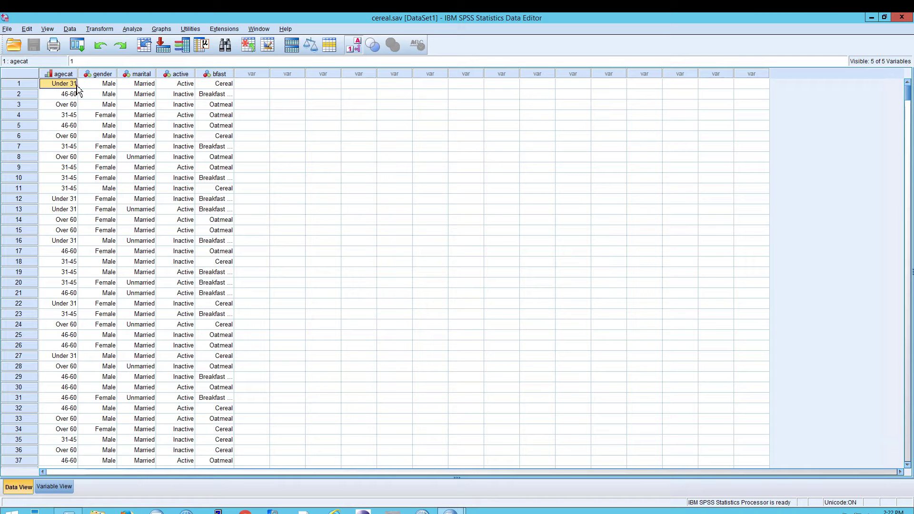
left_click(356, 46)
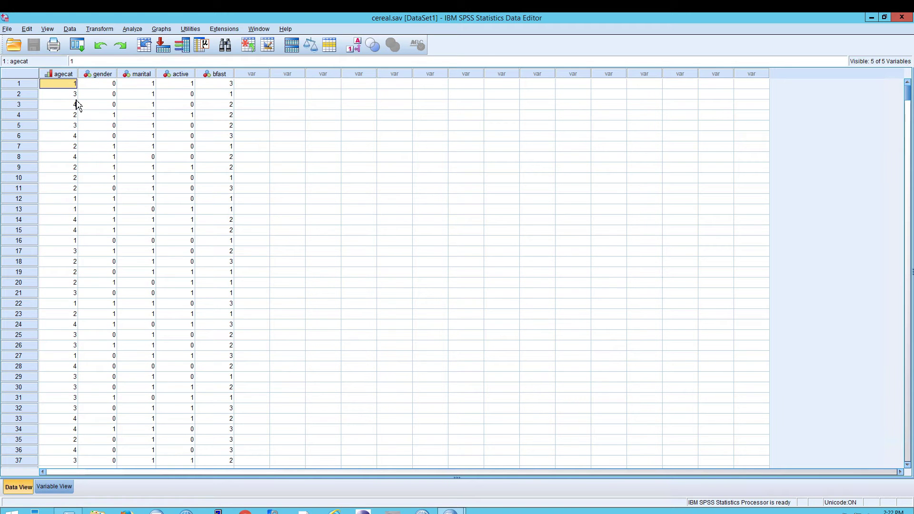
left_click(353, 46)
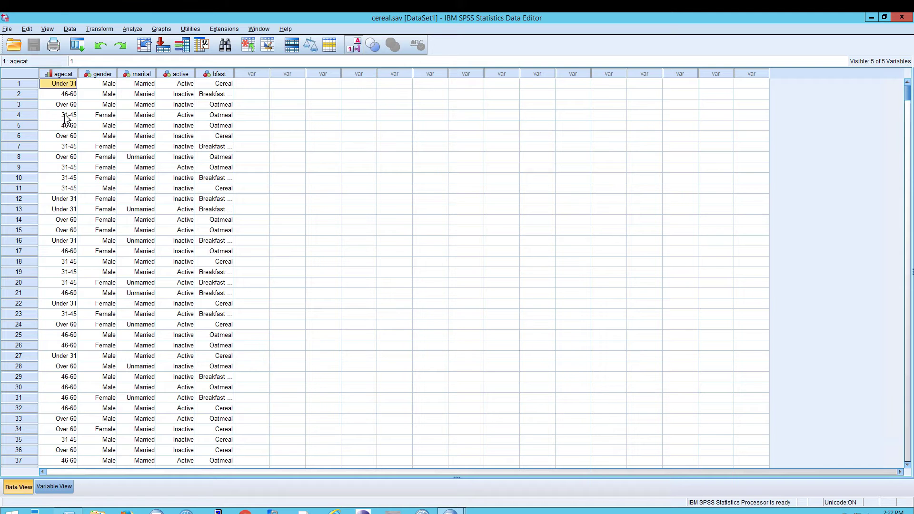
Step: Recheck the variable definitions, and examine case 1 as numeric codes across the variables from agecat to active
left_click(55, 486)
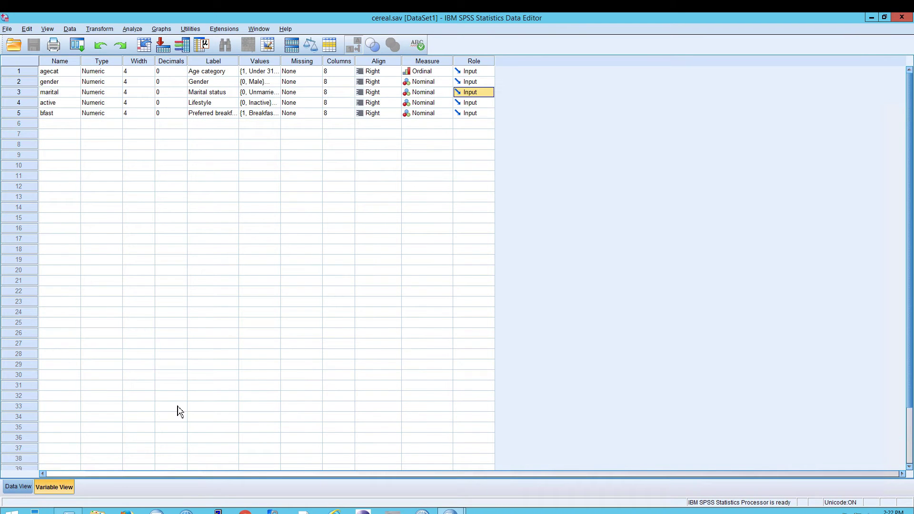
left_click(18, 487)
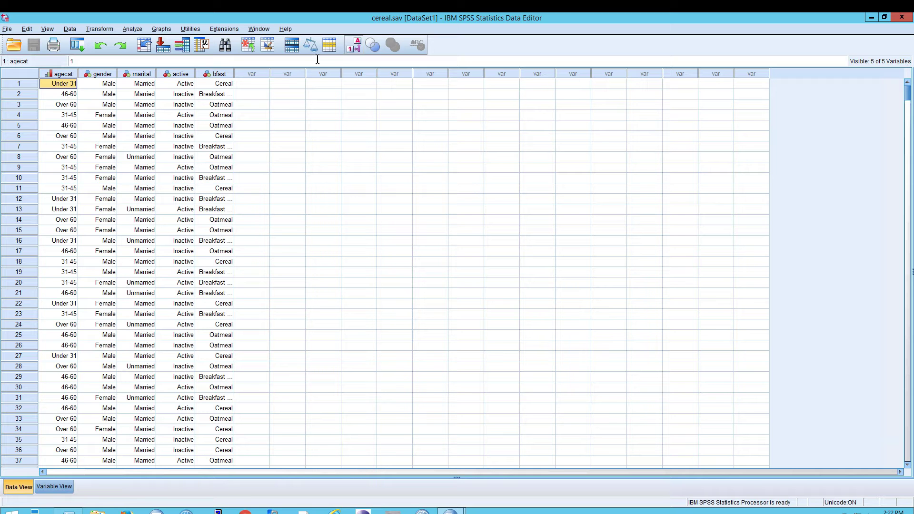
left_click(350, 51)
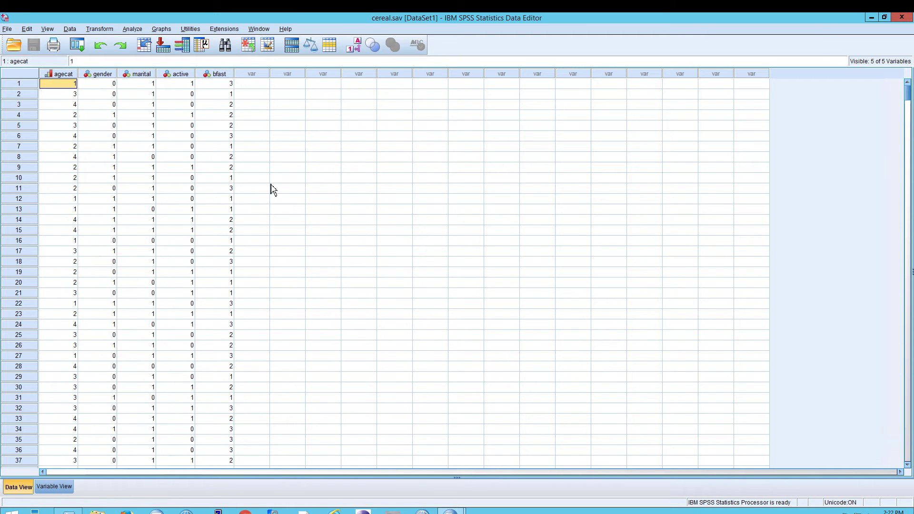
key("Right")
key("Right")
key("Right")
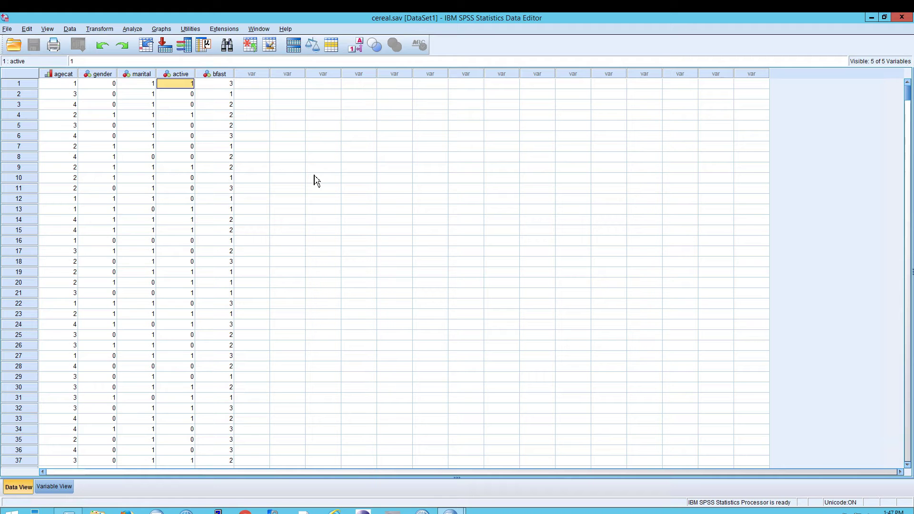
Step: Run a Frequencies analysis with a frequency table for the Preferred breakfast variable
left_click(133, 30)
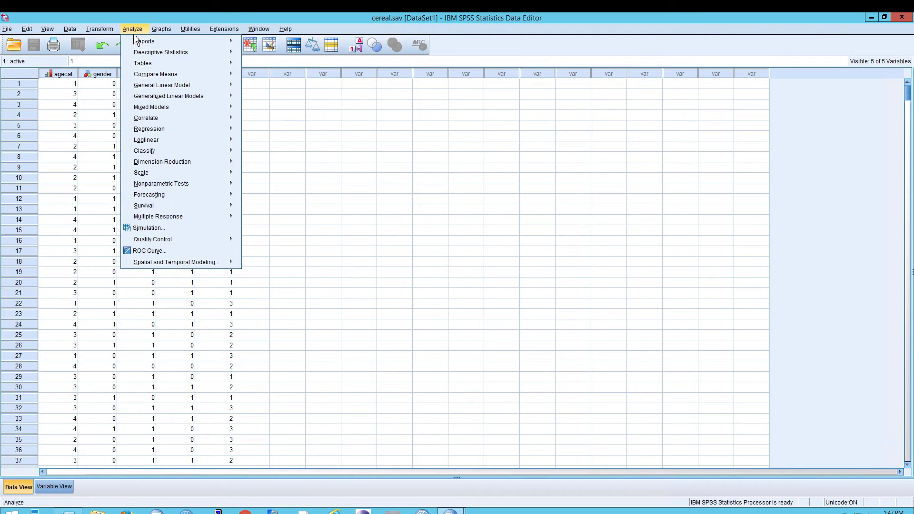
mouse_move(167, 58)
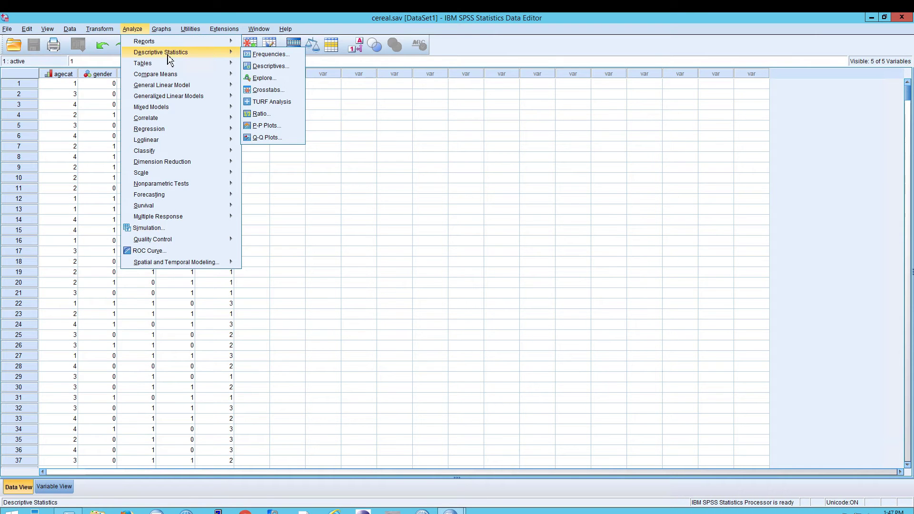
left_click(265, 59)
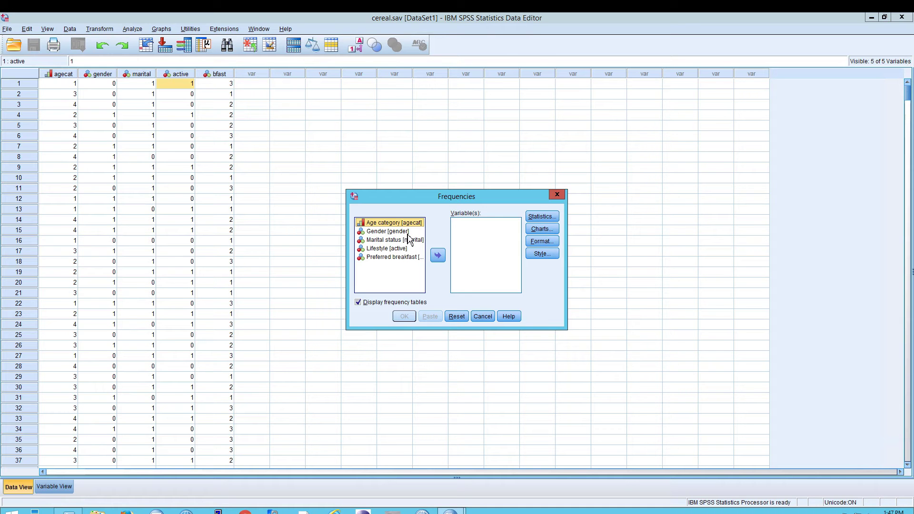
left_click(409, 259)
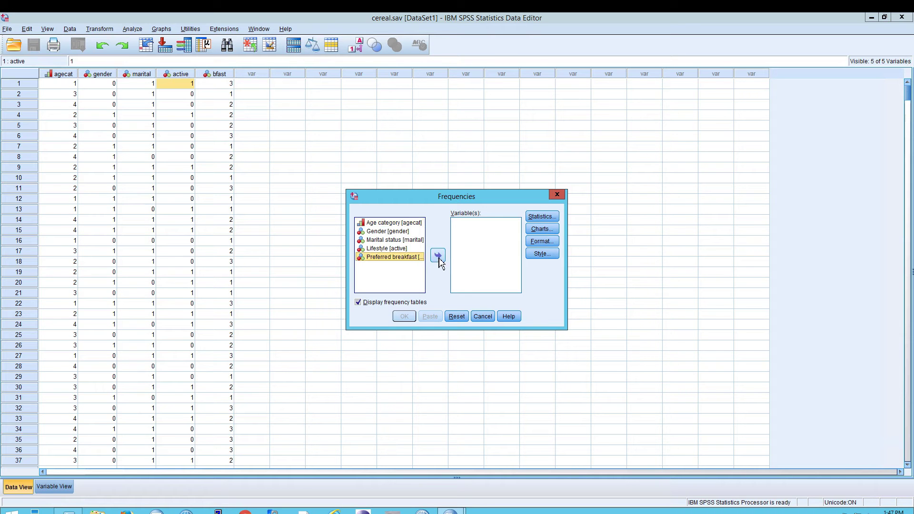
left_click(438, 256)
left_click(405, 316)
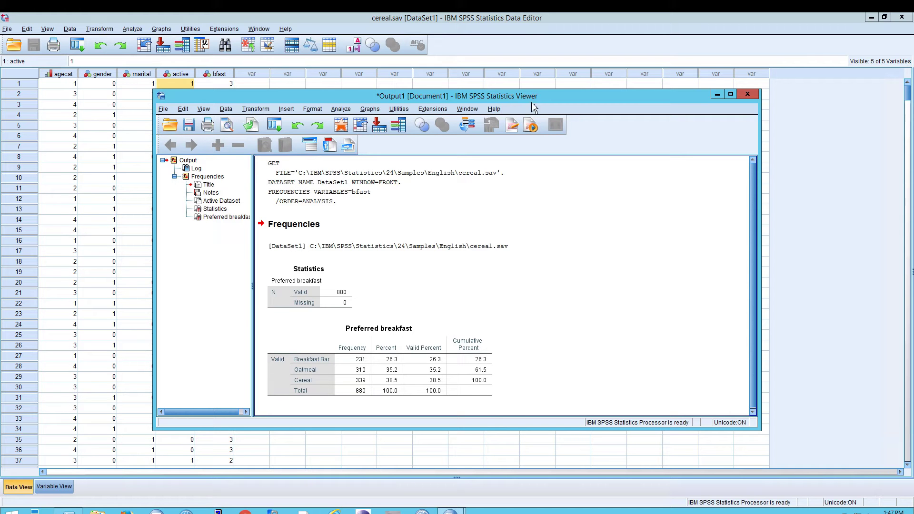
Step: Maximize the output viewer and examine each output item in turn: Log, Title, Notes, Active Dataset, Statistics and Preferred breakfast
double_click(331, 100)
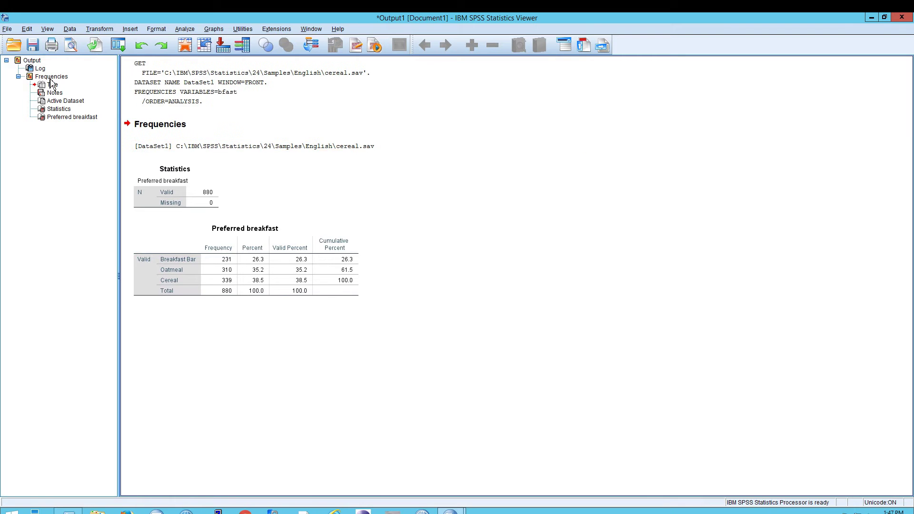
left_click(40, 68)
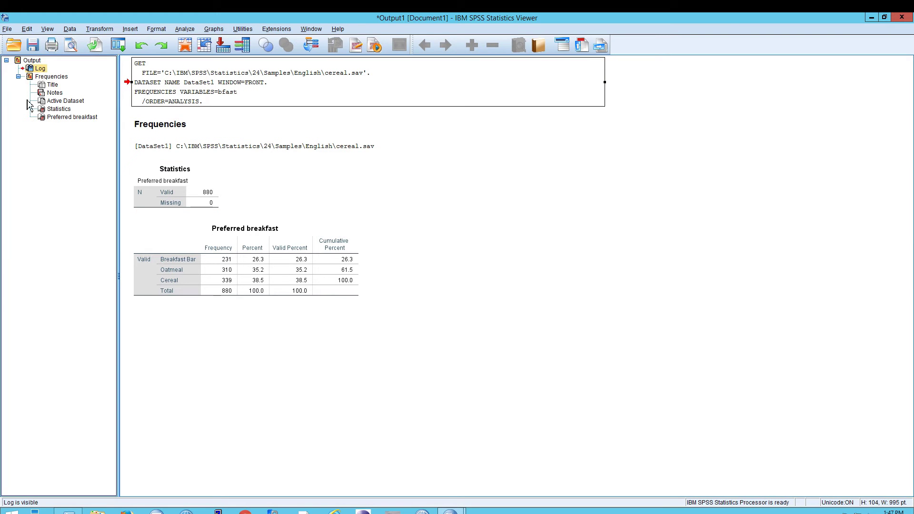
left_click(56, 86)
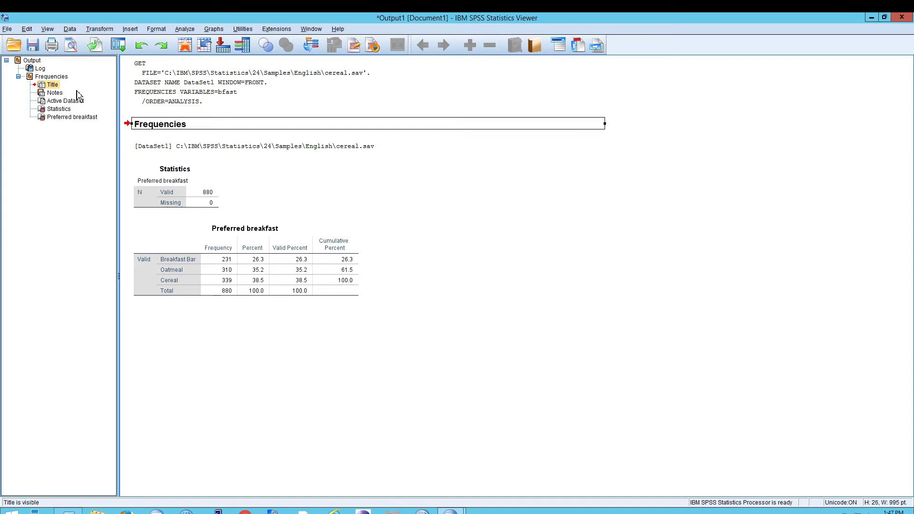
left_click(62, 95)
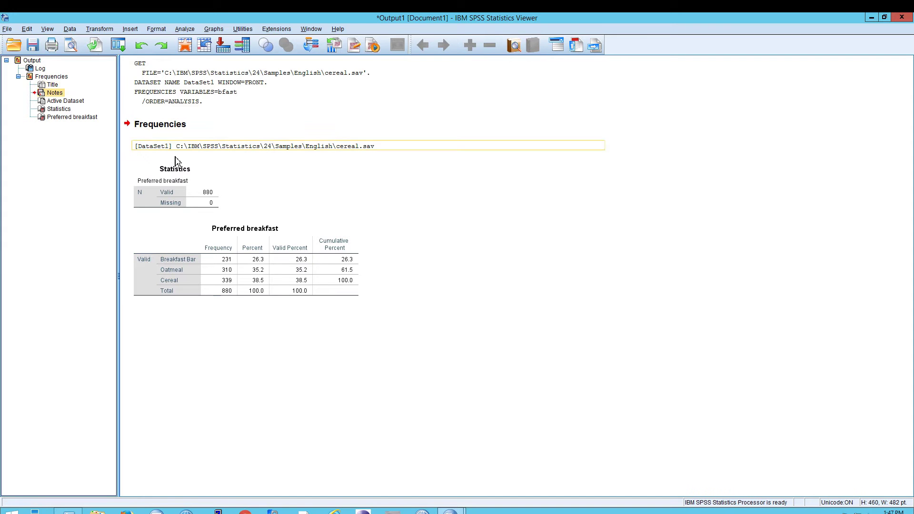
left_click(63, 102)
left_click(64, 109)
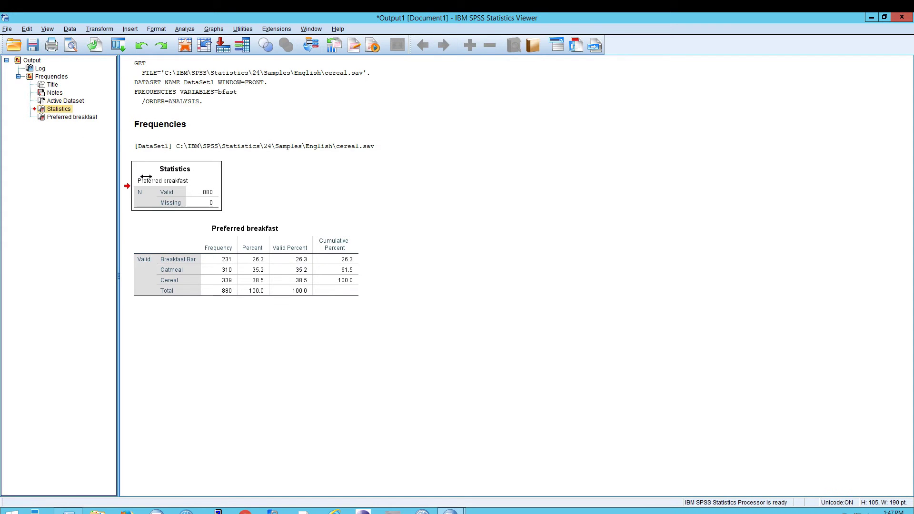
left_click(73, 118)
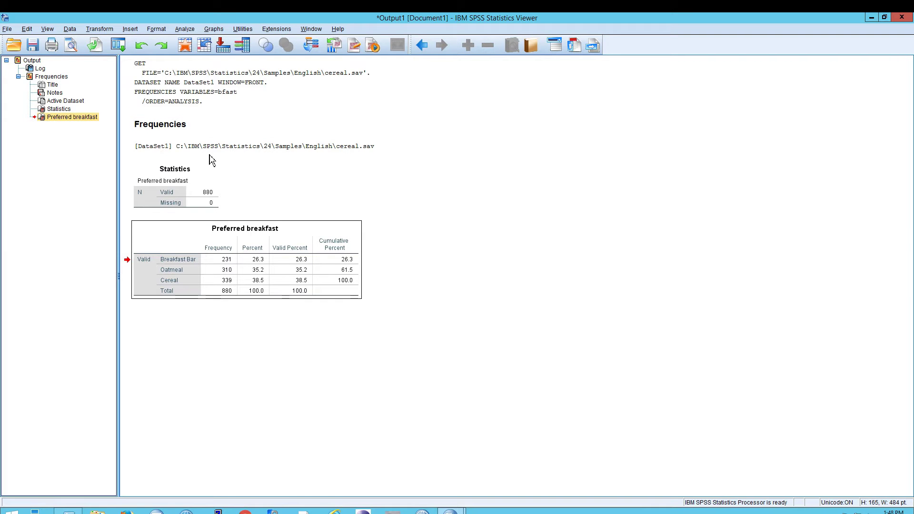
left_click(414, 179)
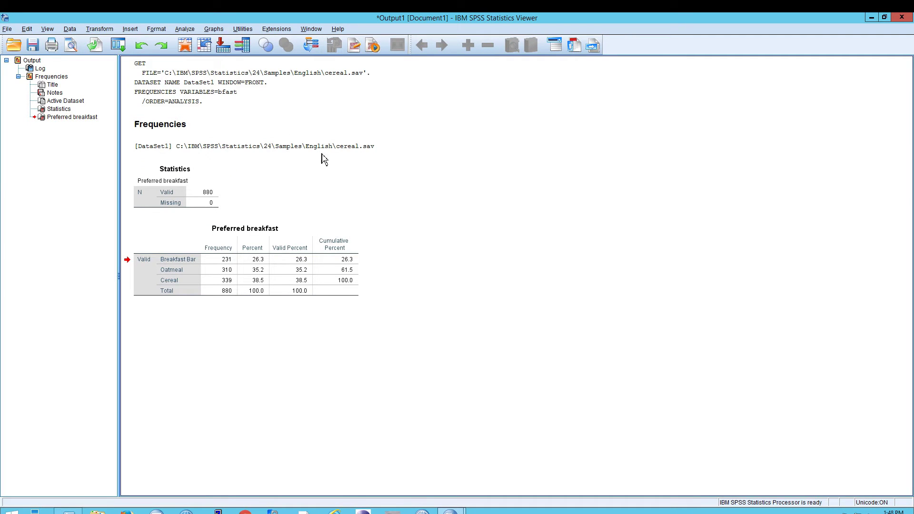
Step: Rerun the recent Frequencies analysis for Preferred breakfast with bar charts of frequencies, and select its log in the output
left_click(123, 50)
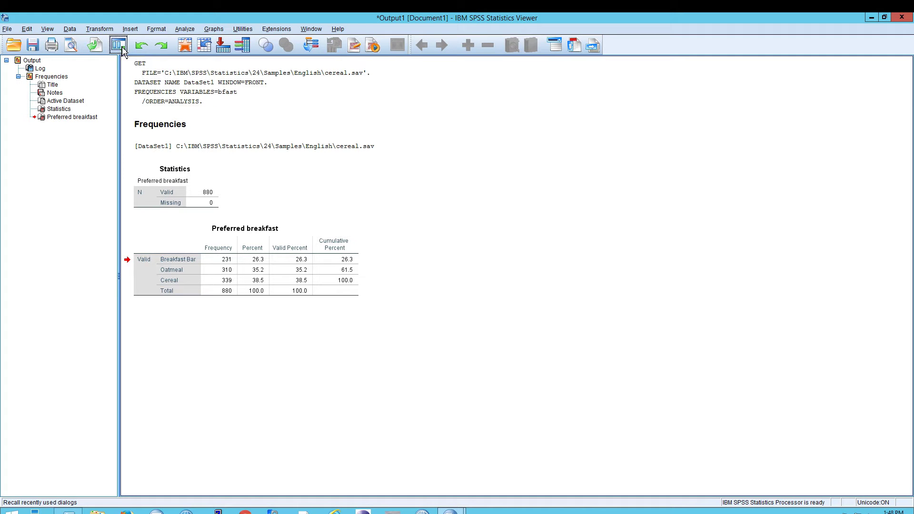
left_click(128, 63)
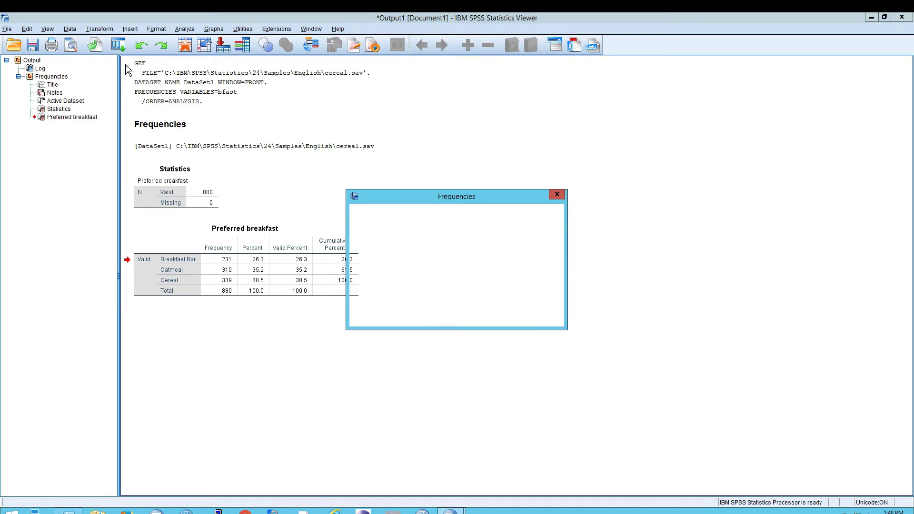
left_click(538, 233)
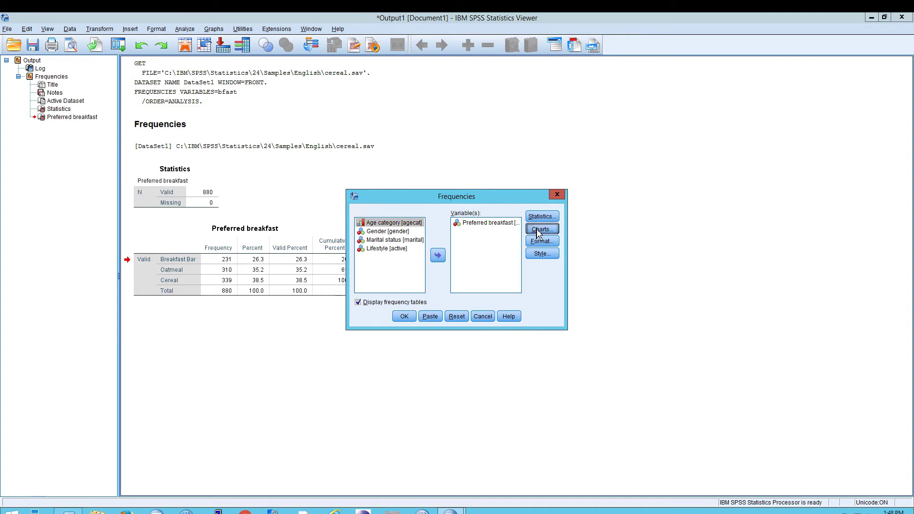
left_click(426, 239)
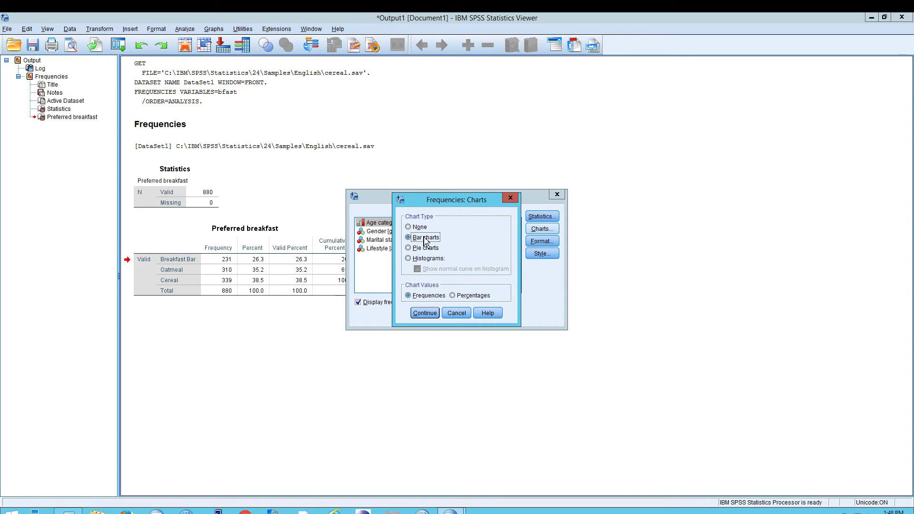
left_click(425, 313)
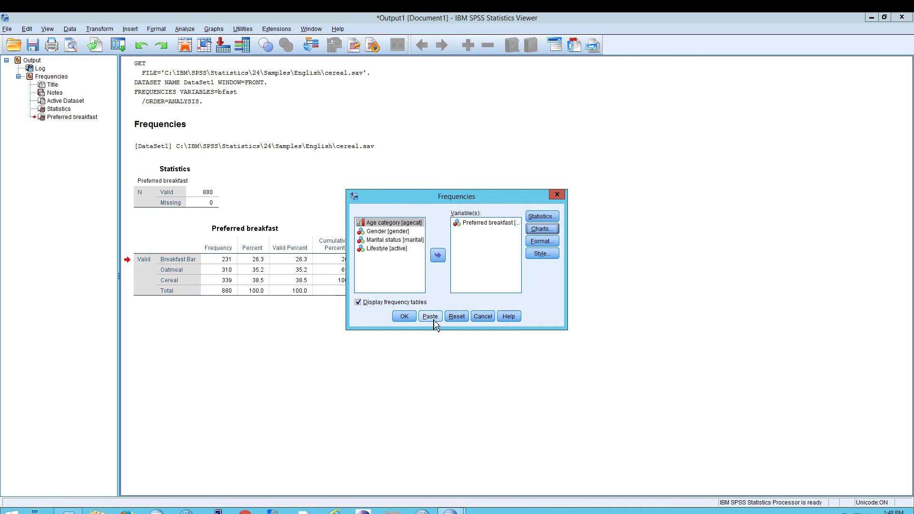
left_click(405, 318)
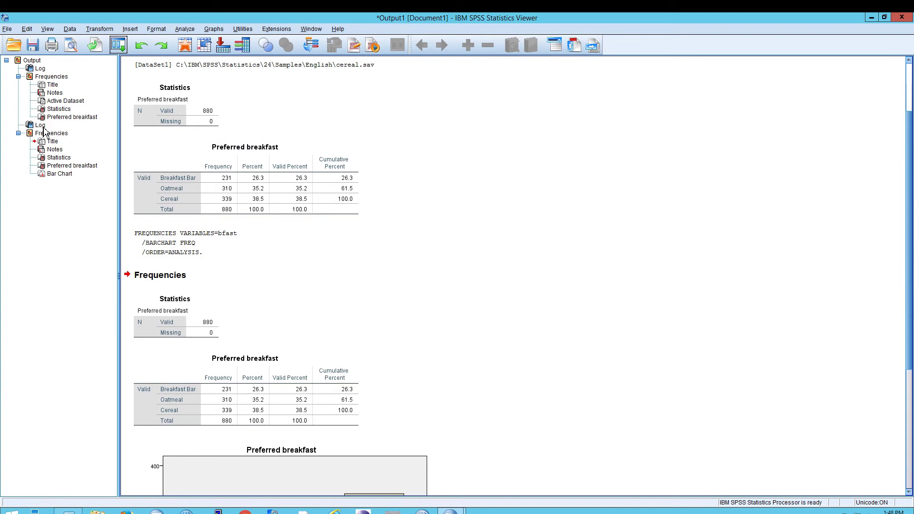
left_click(312, 250)
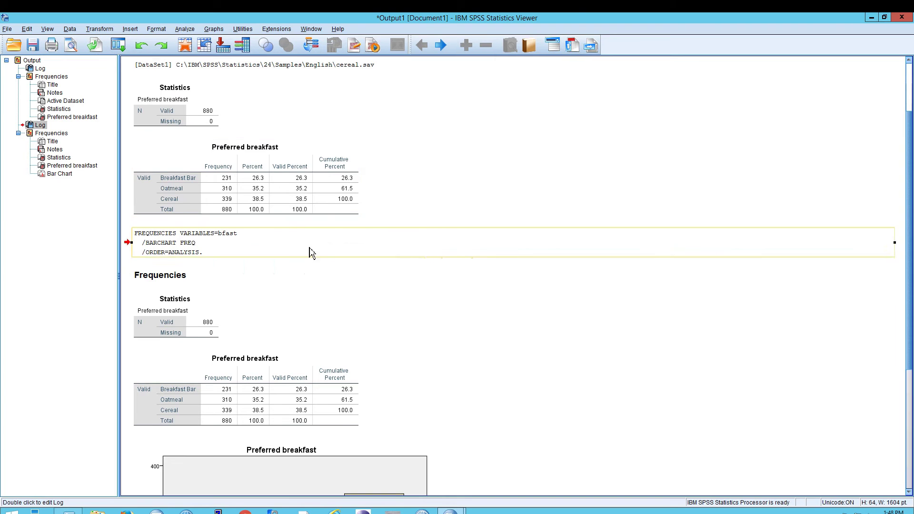
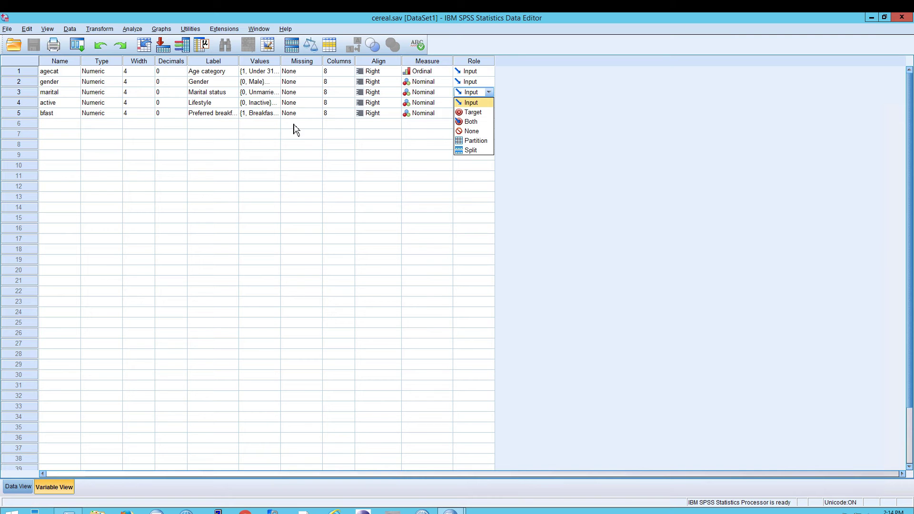
Step: Compare the data with the variable definitions in the Data Editor, and alternate the cases between numeric codes and value labels
left_click(18, 487)
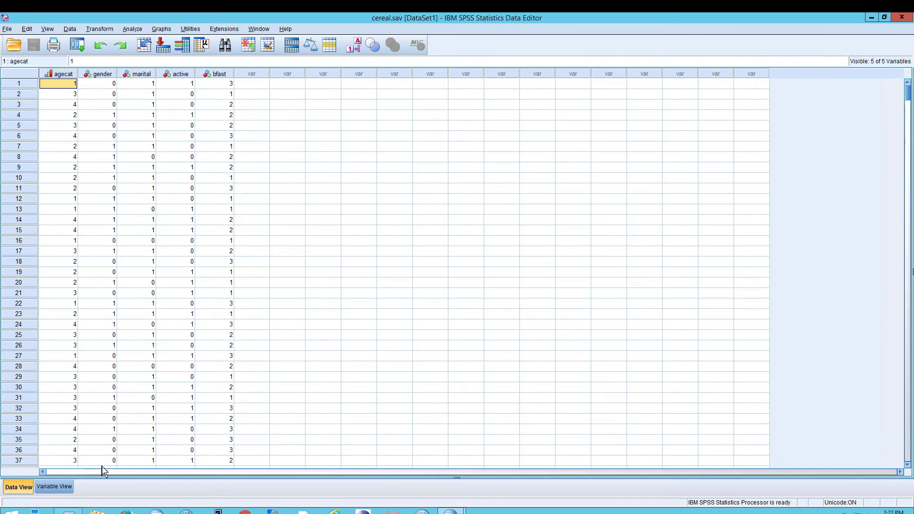
left_click(54, 487)
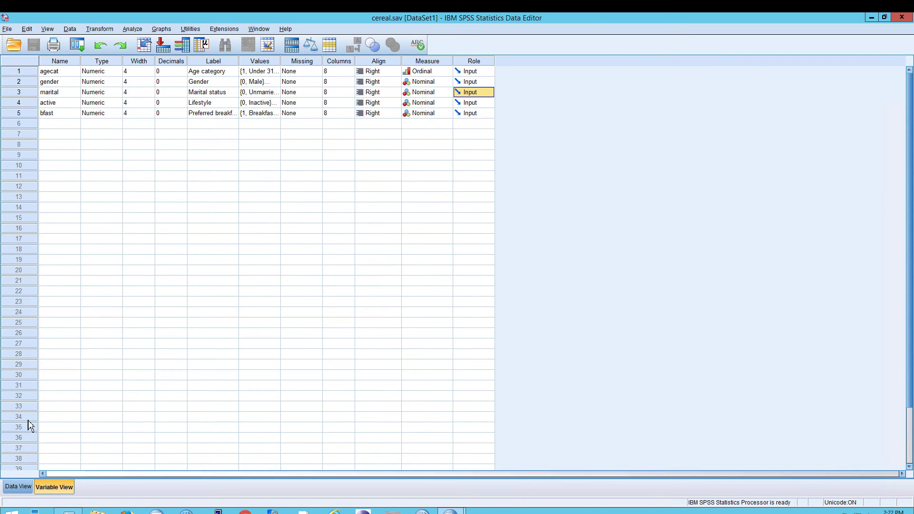
left_click(29, 487)
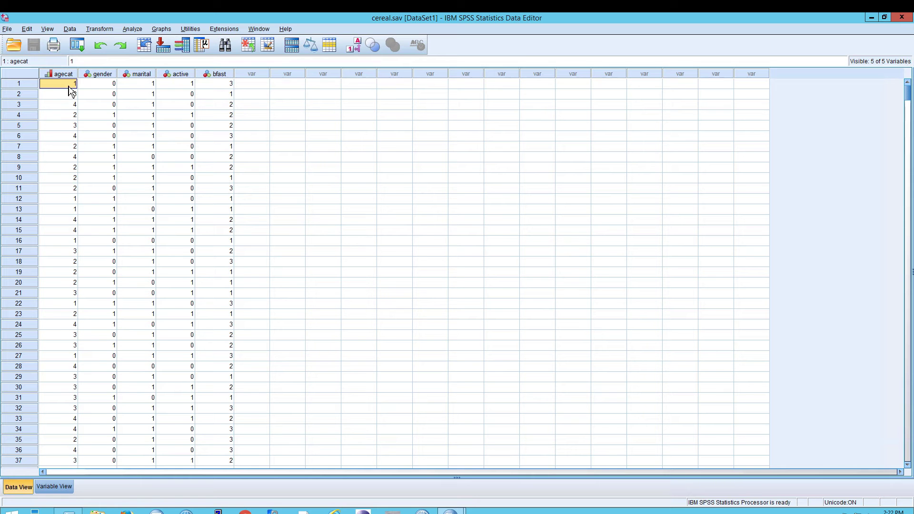
left_click(354, 48)
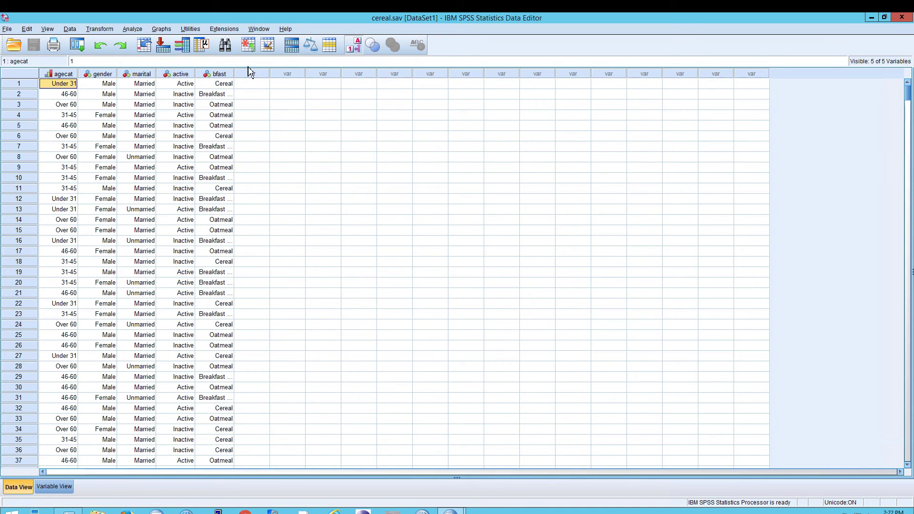
left_click(357, 48)
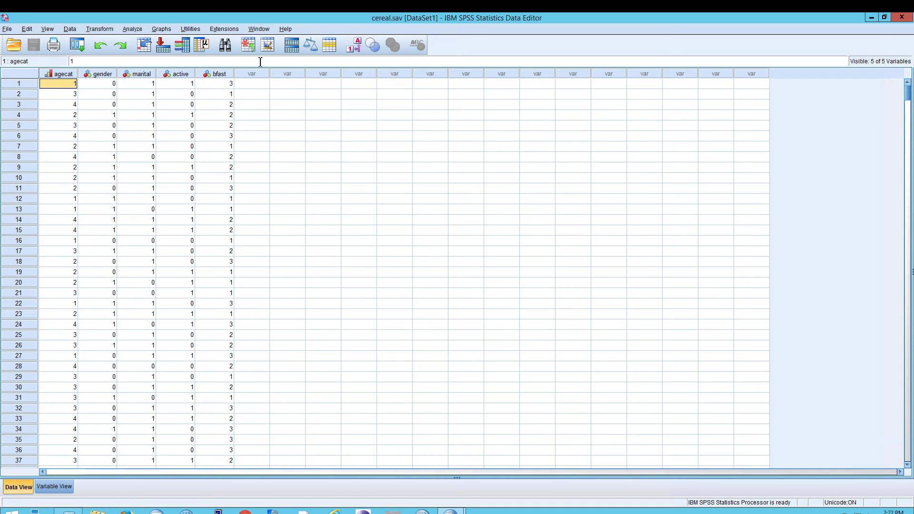
left_click(354, 46)
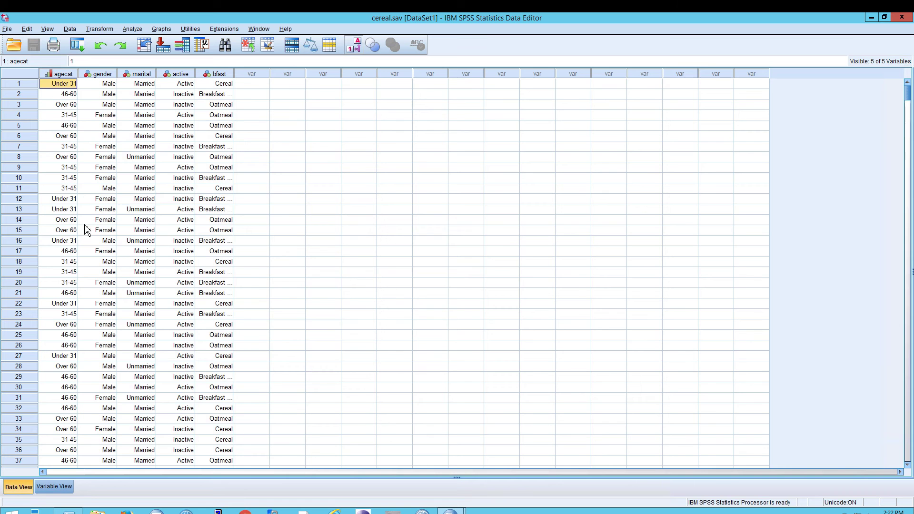
Step: Recheck the measurement levels in the variable definitions, and return the data to showing numeric codes
left_click(54, 487)
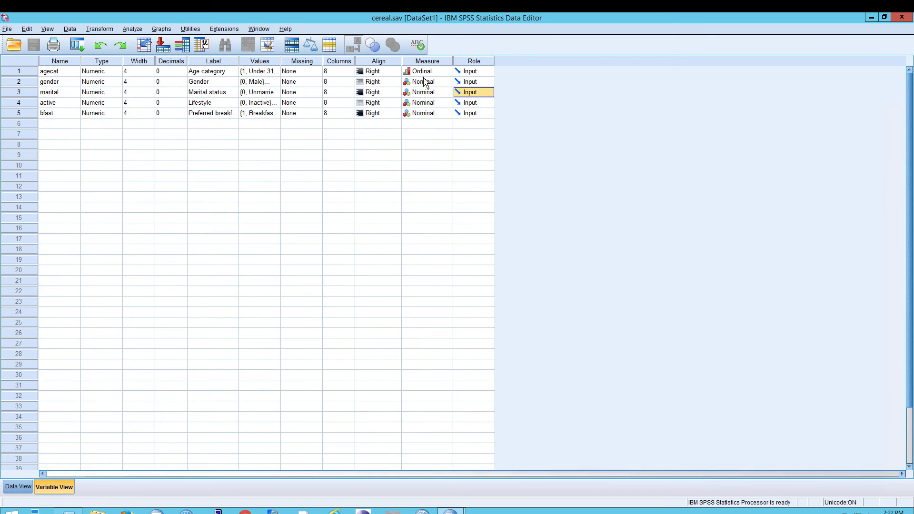
left_click(18, 487)
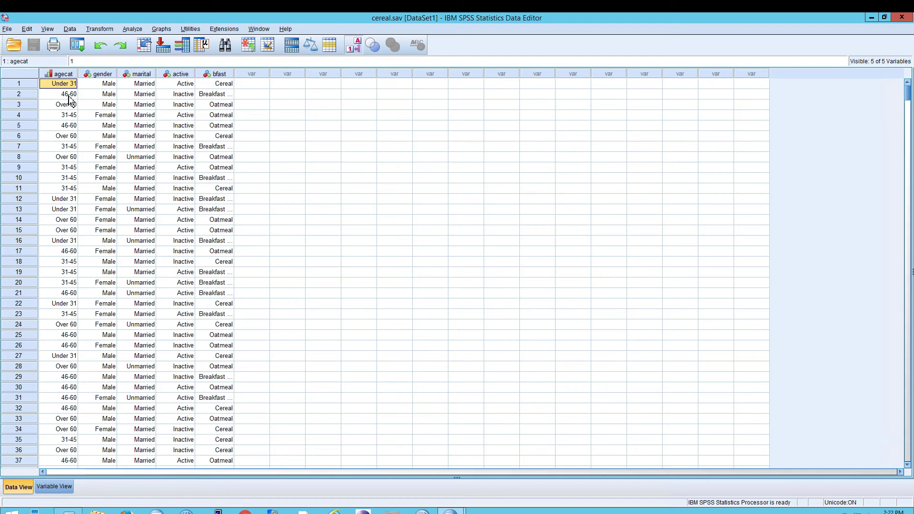
left_click(351, 50)
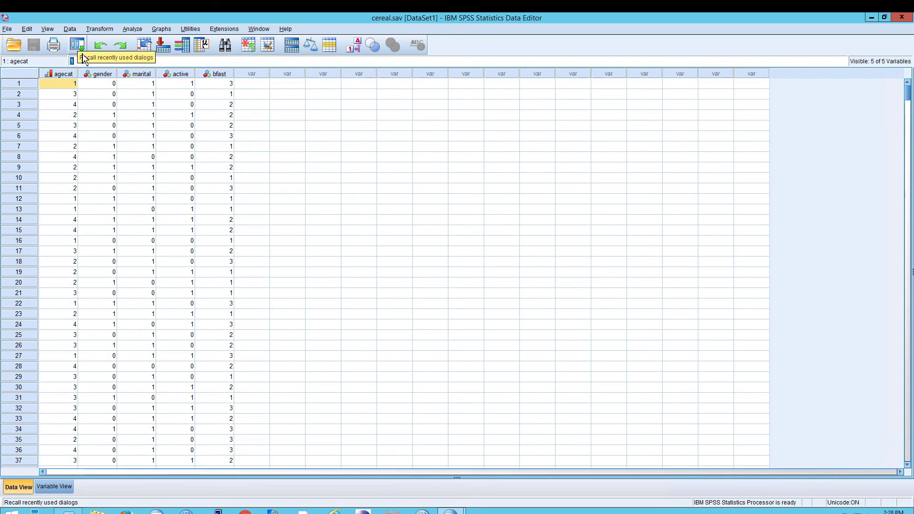
Step: Recall the Frequencies dialog, compare variable labels with variable names in its lists, and leave variable names displayed
left_click(82, 55)
left_click(90, 62)
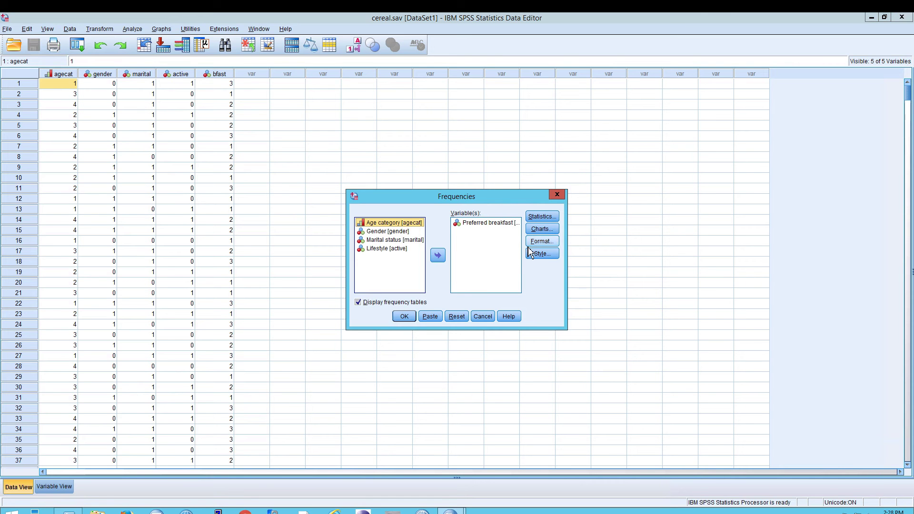
right_click(406, 228)
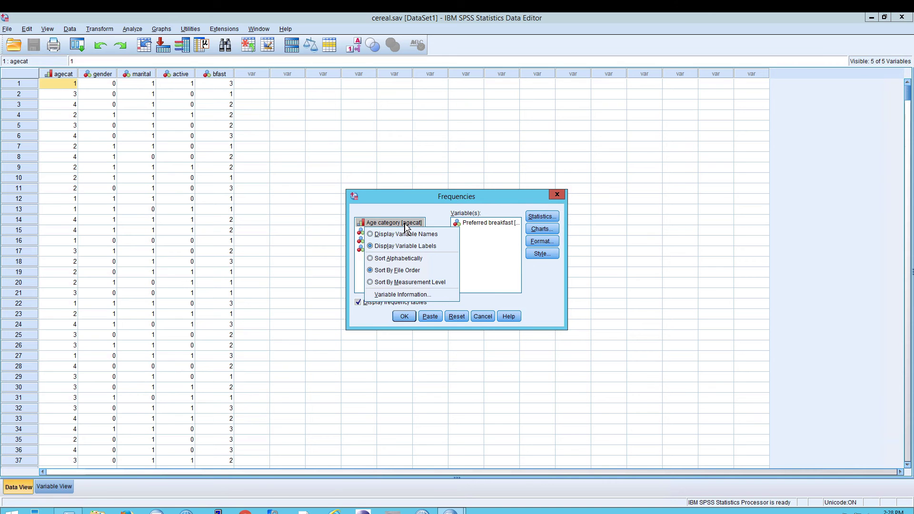
left_click(430, 234)
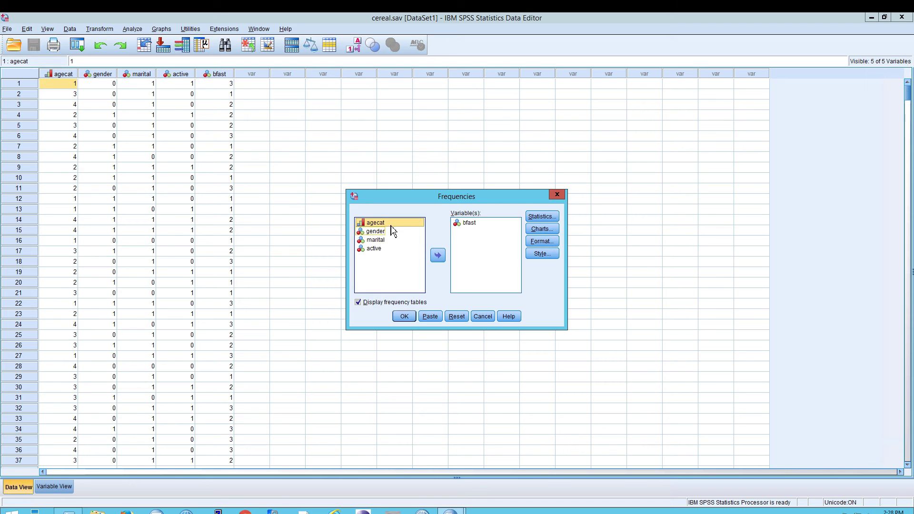
right_click(366, 226)
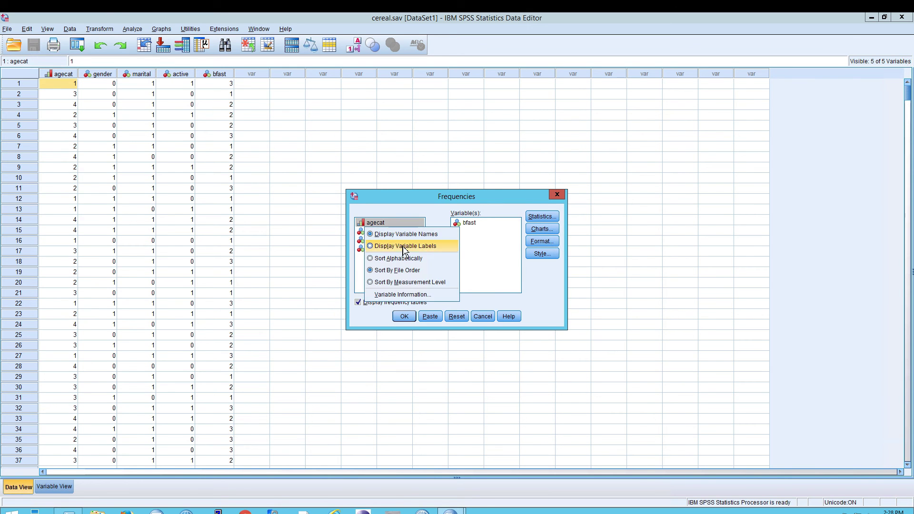
left_click(385, 244)
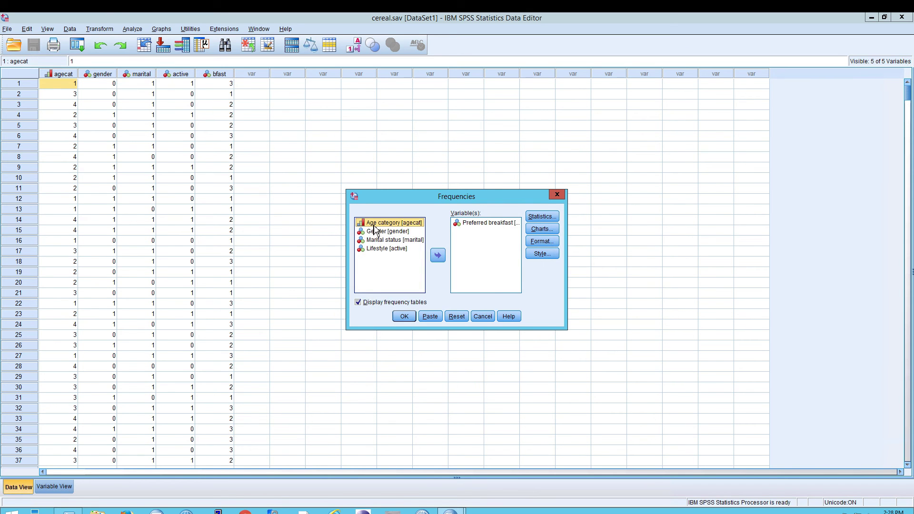
right_click(405, 231)
left_click(406, 233)
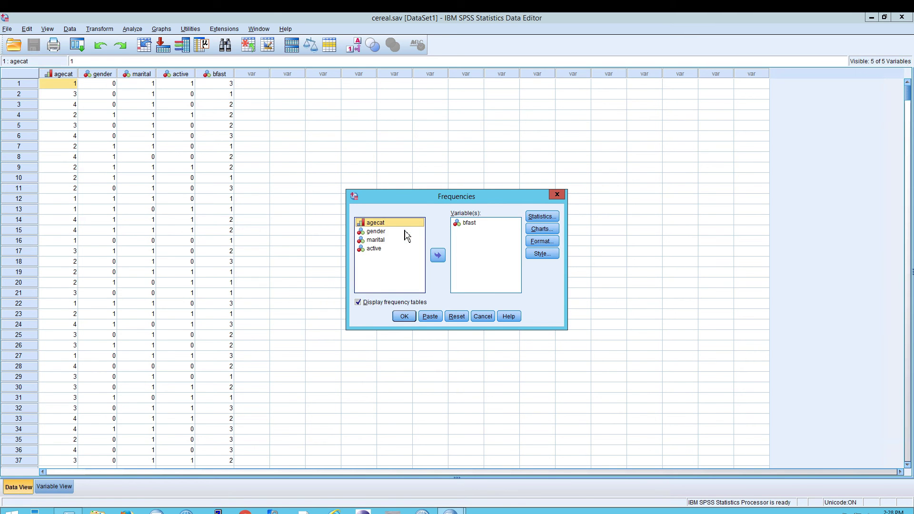
Step: Check the display and sorting options of the Frequencies source list, and move the selection from agecat to marital
right_click(399, 232)
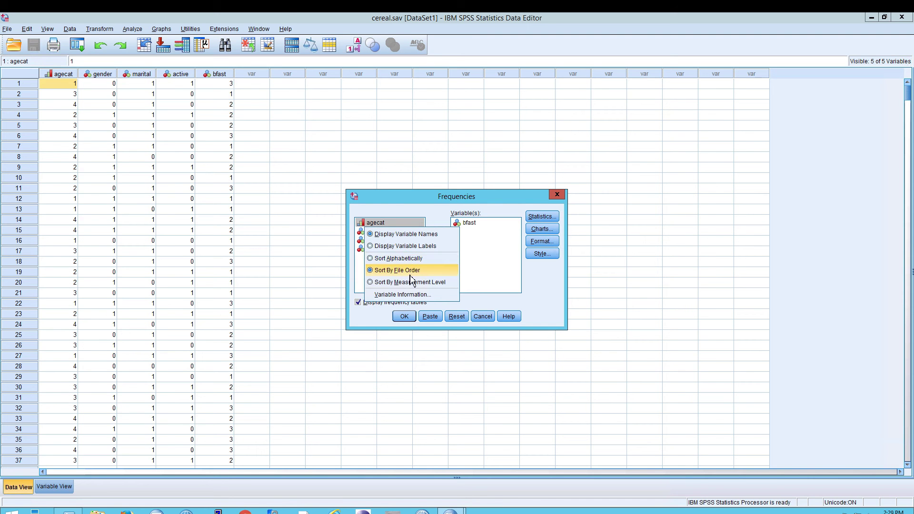
left_click(413, 217)
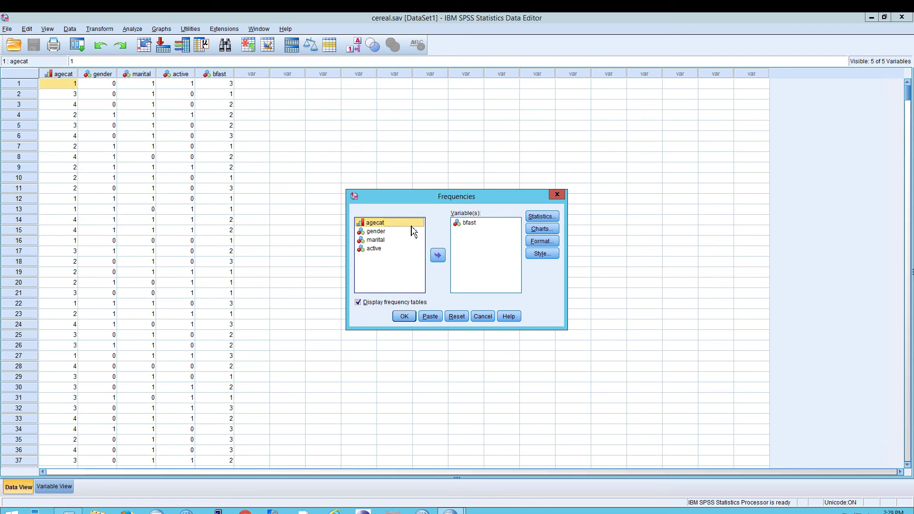
key("Down")
key("Down")
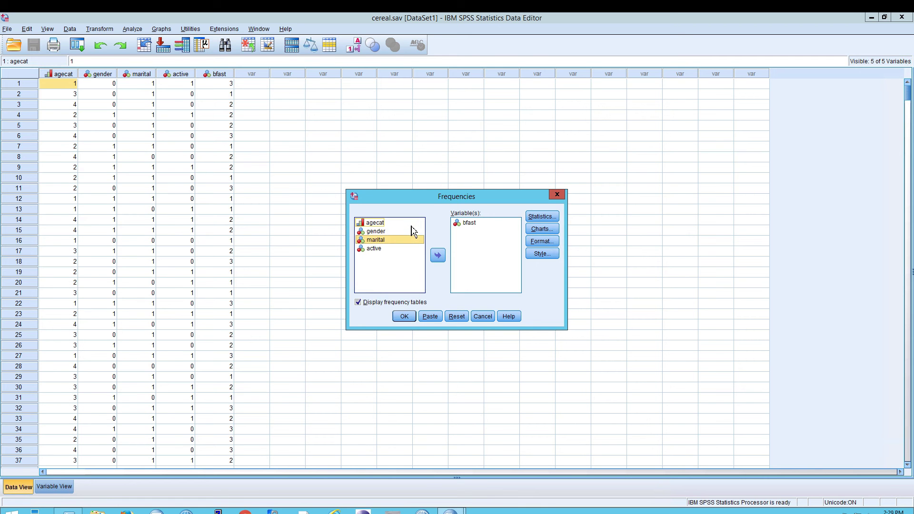
Step: Examine the variable information and value labels of bfast, and run its Frequencies analysis again
left_click(469, 222)
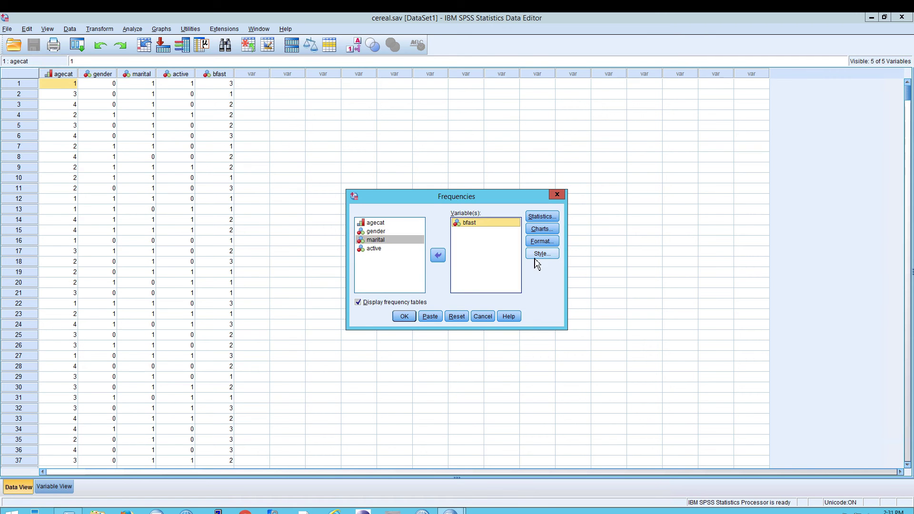
right_click(476, 228)
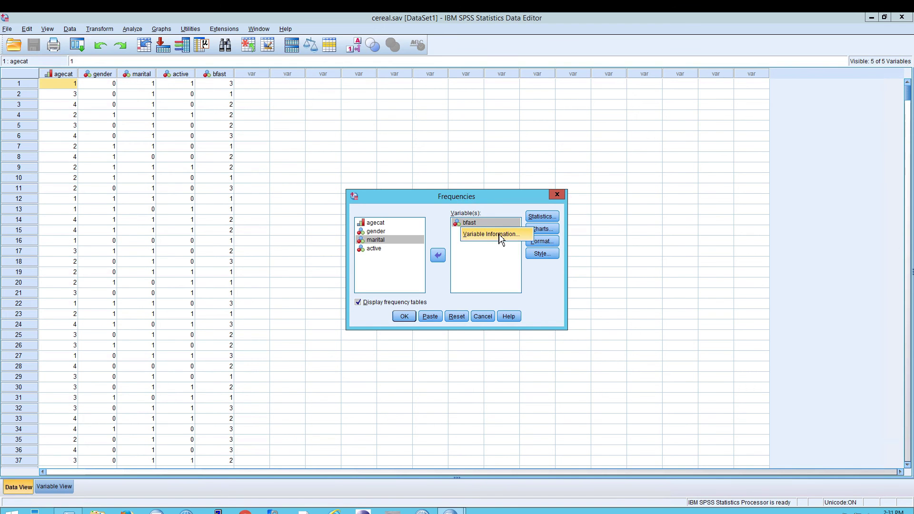
left_click(499, 235)
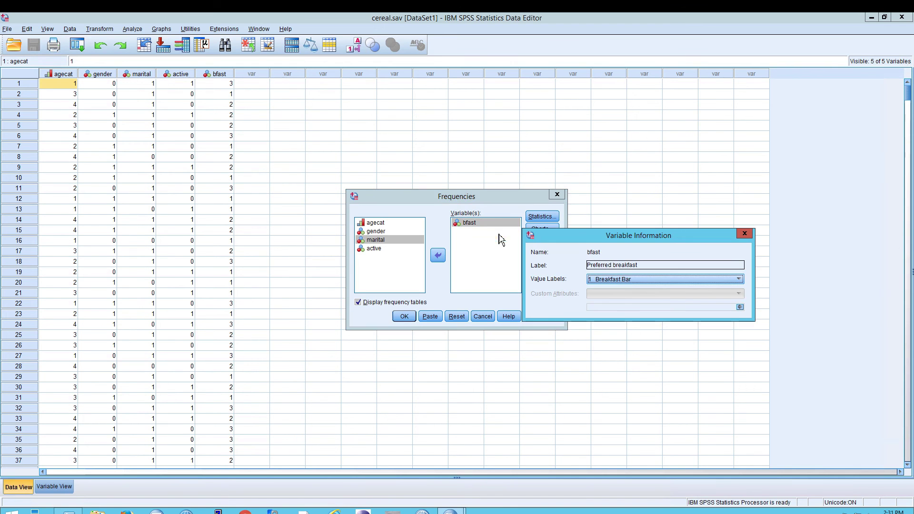
left_click(632, 280)
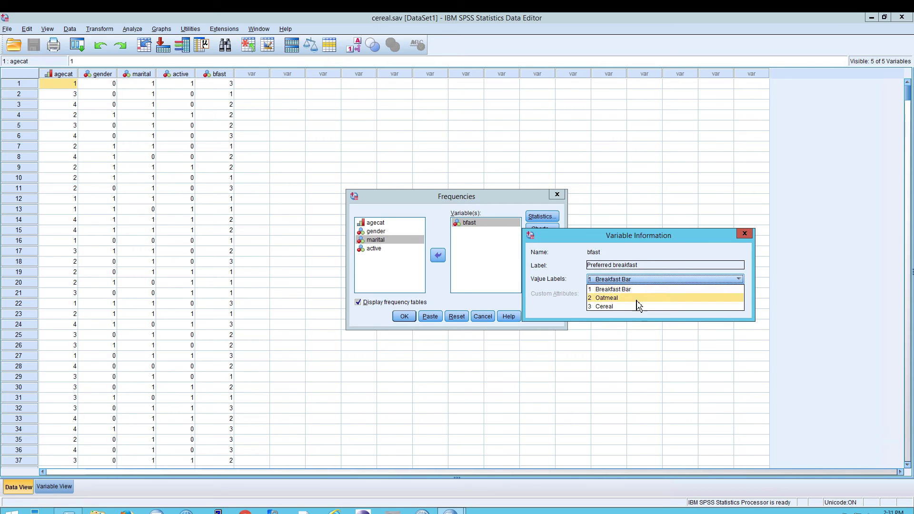
left_click(250, 337)
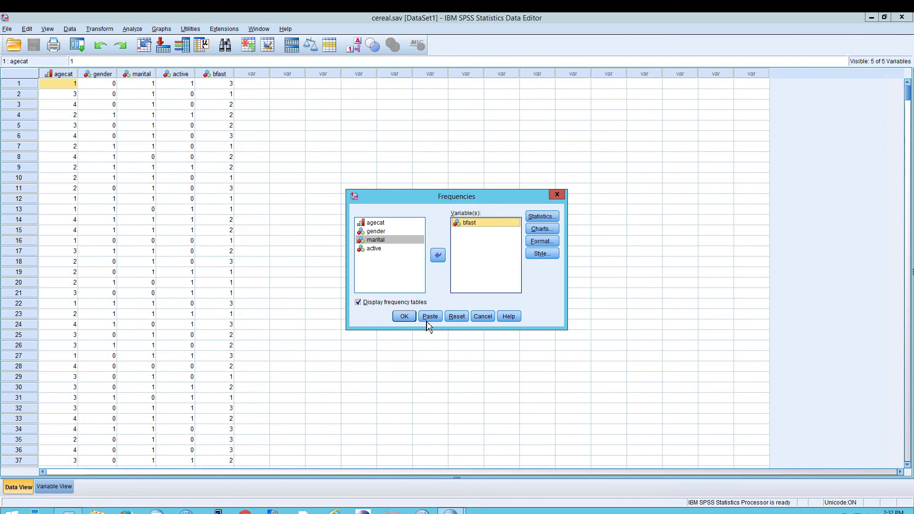
left_click(408, 320)
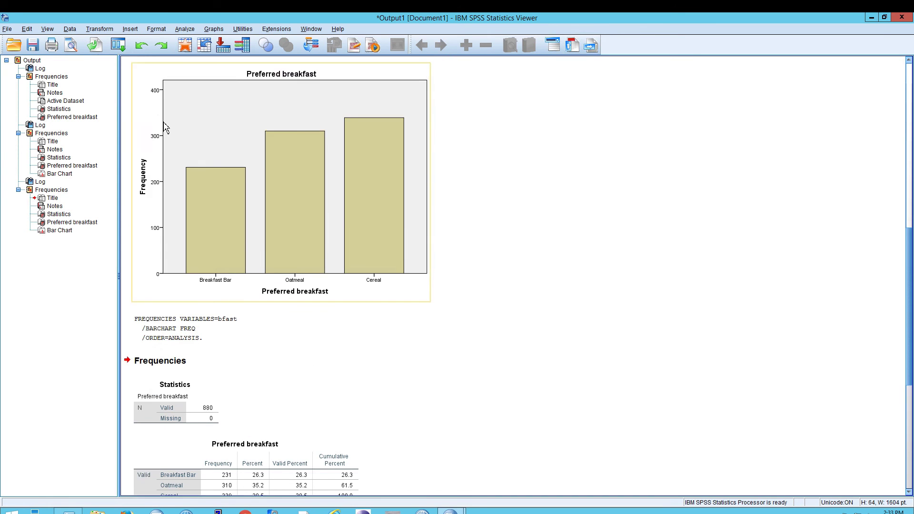
Step: View the Save Output As dialog's folder, file name and file type settings, and close it without saving
left_click(8, 30)
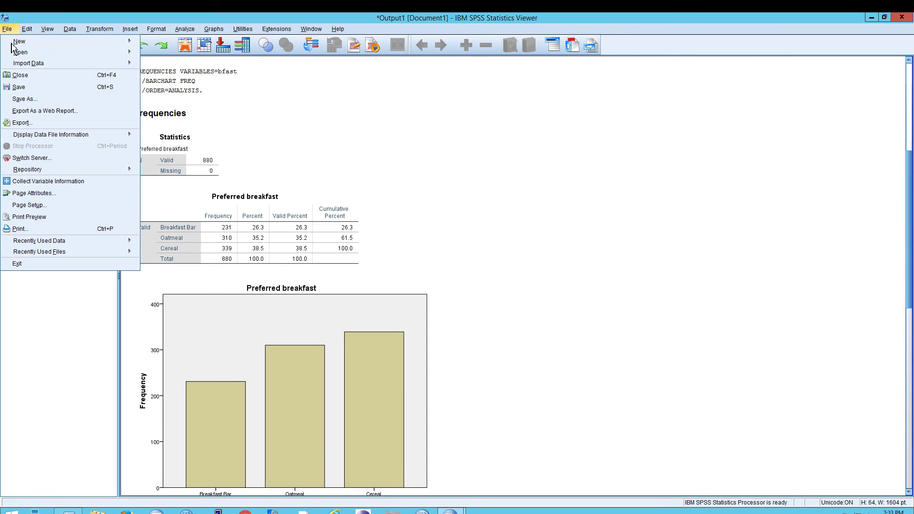
left_click(24, 99)
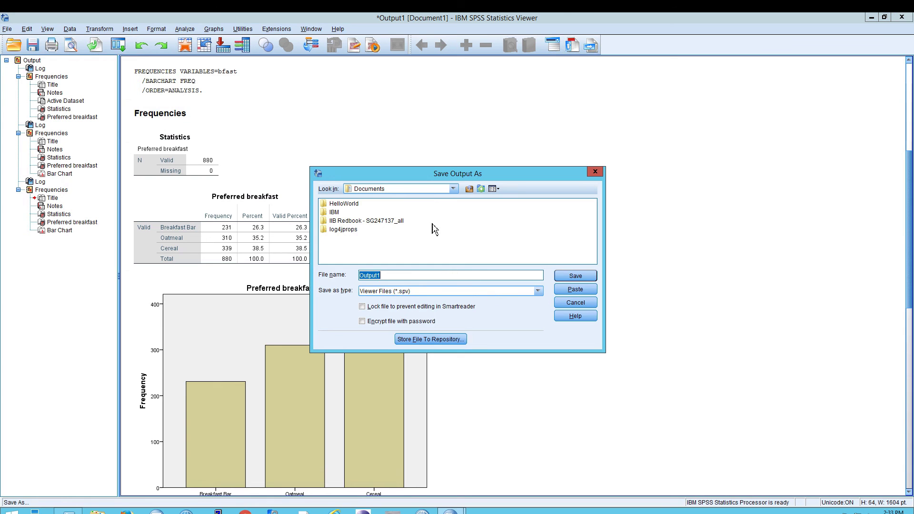
left_click(568, 305)
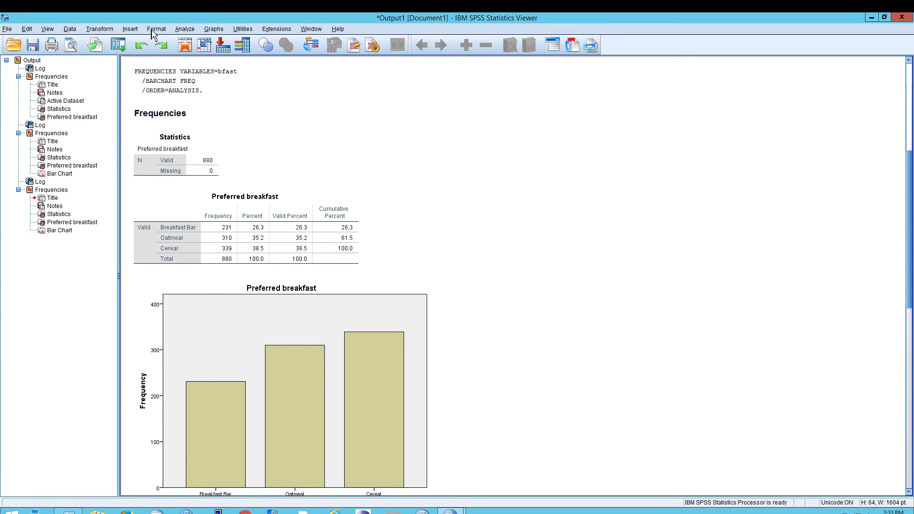
Step: Review the startup folder settings in the file location options, comparing Specified folder with Last folder used, and cancel
left_click(27, 31)
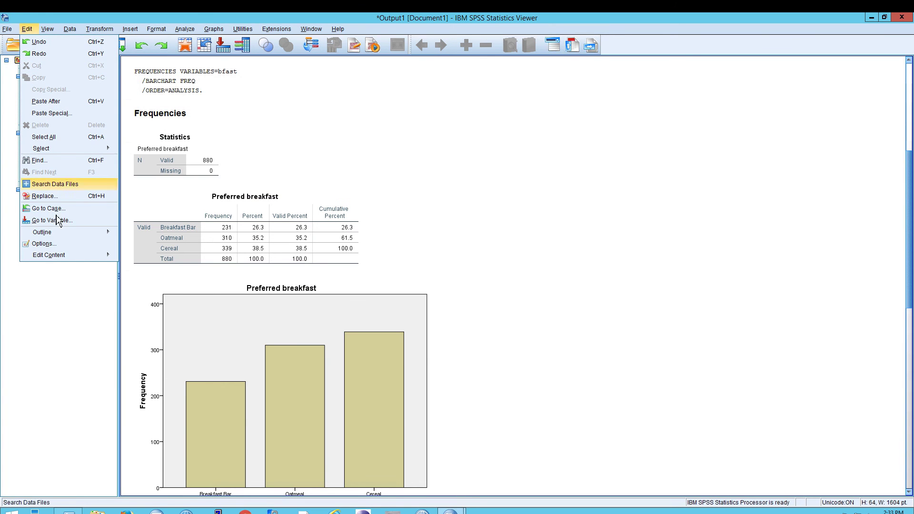
left_click(42, 244)
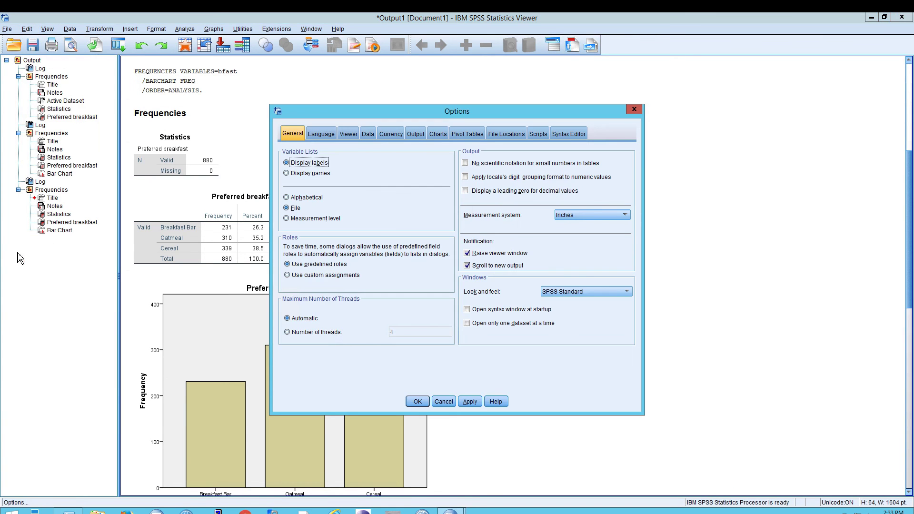
left_click(500, 135)
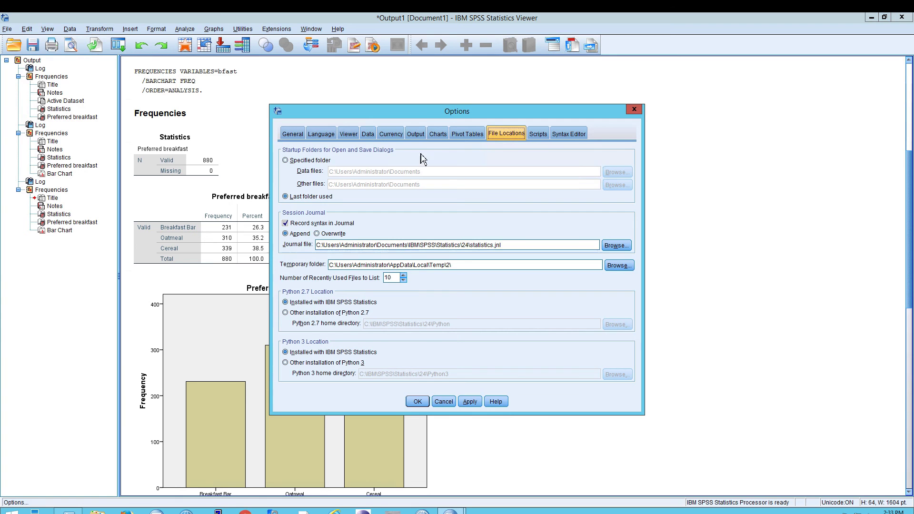
left_click(310, 161)
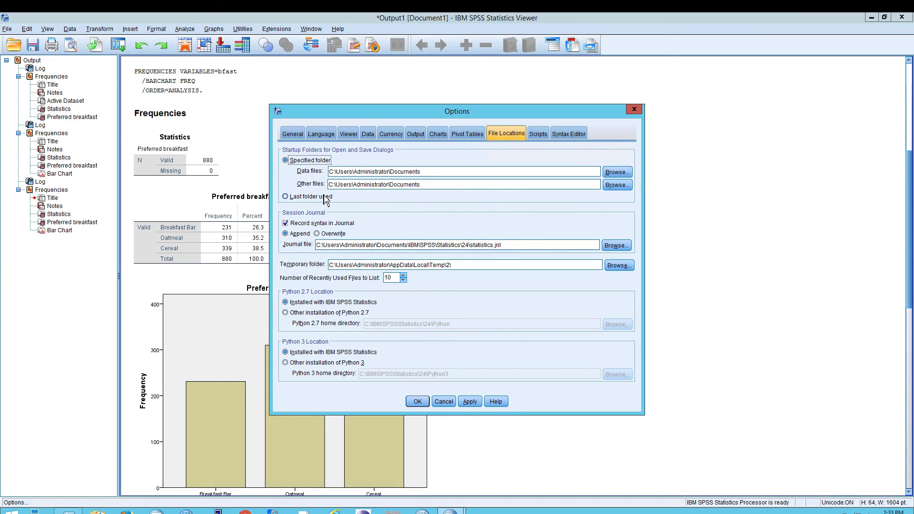
left_click(310, 197)
left_click(435, 402)
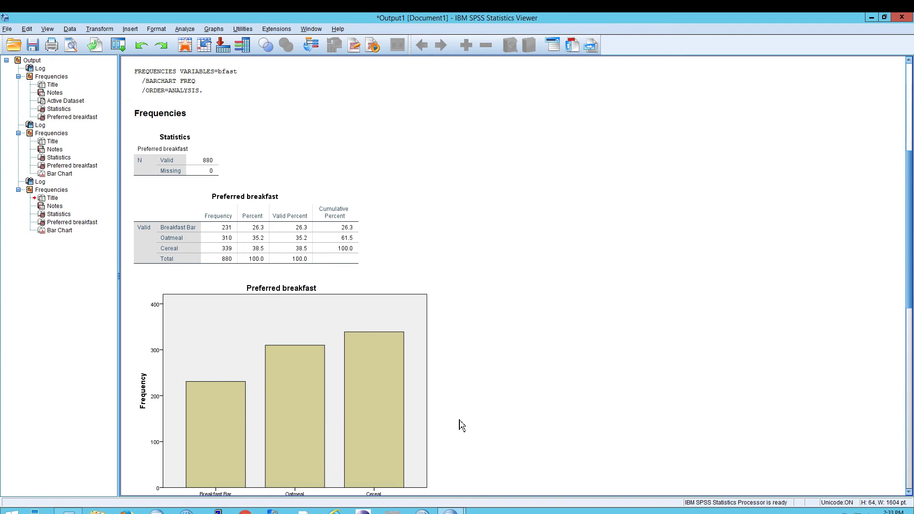